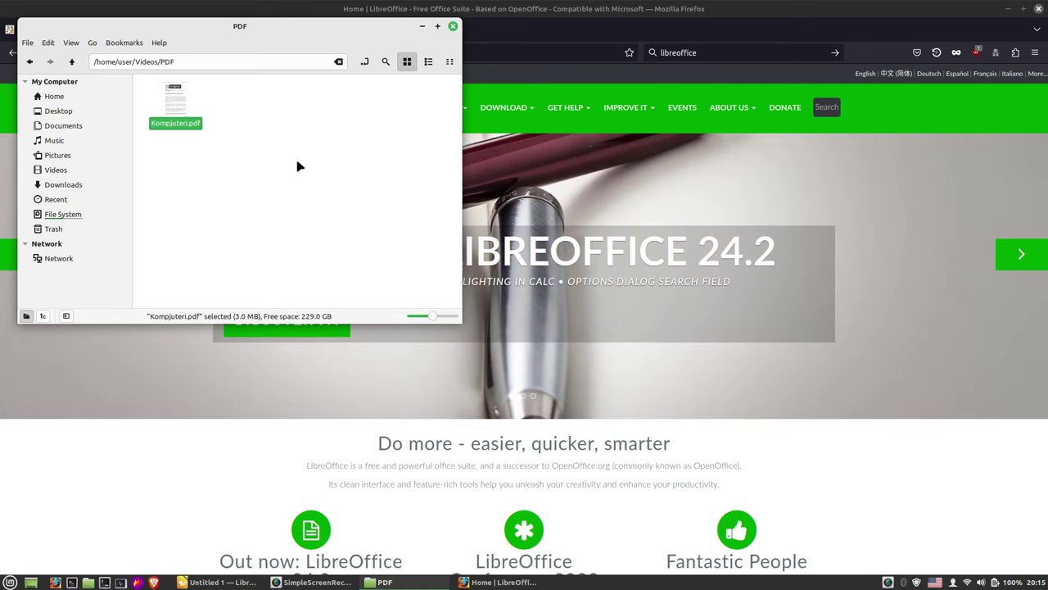
Open Kompjuteri.pdf from /home/user/Videos/PDF in the PDF viewer
{"action": "key", "text": "Return"}
{"action": "left_click", "coordinate": [164, 31]}
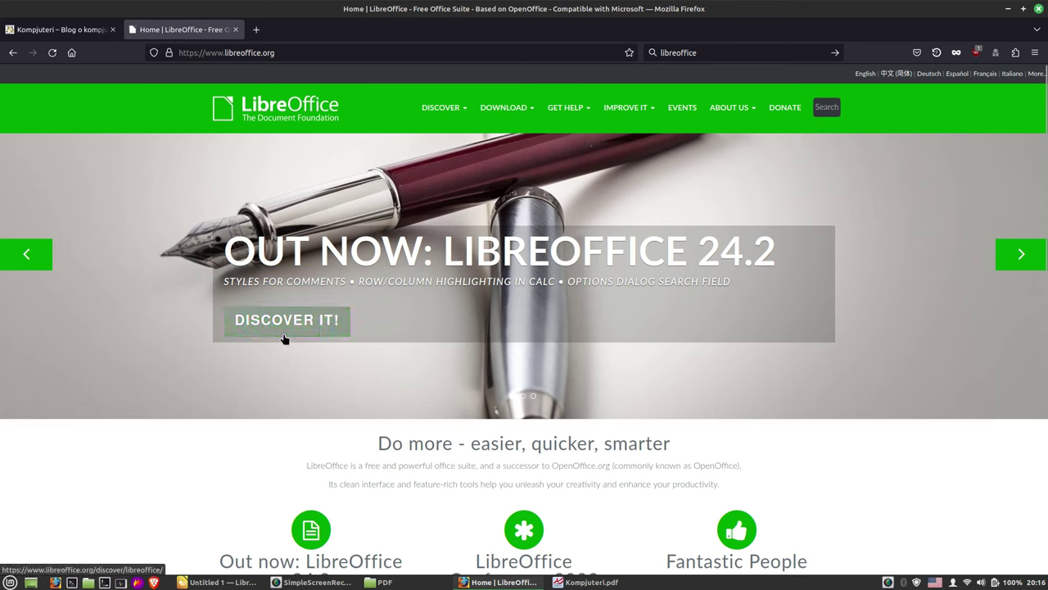
Highlight the 24.2.0 and 7.6.4 version numbers on the LibreOffice download page
{"action": "left_click_drag", "start_coordinate": [776, 250], "coordinate": [698, 250]}
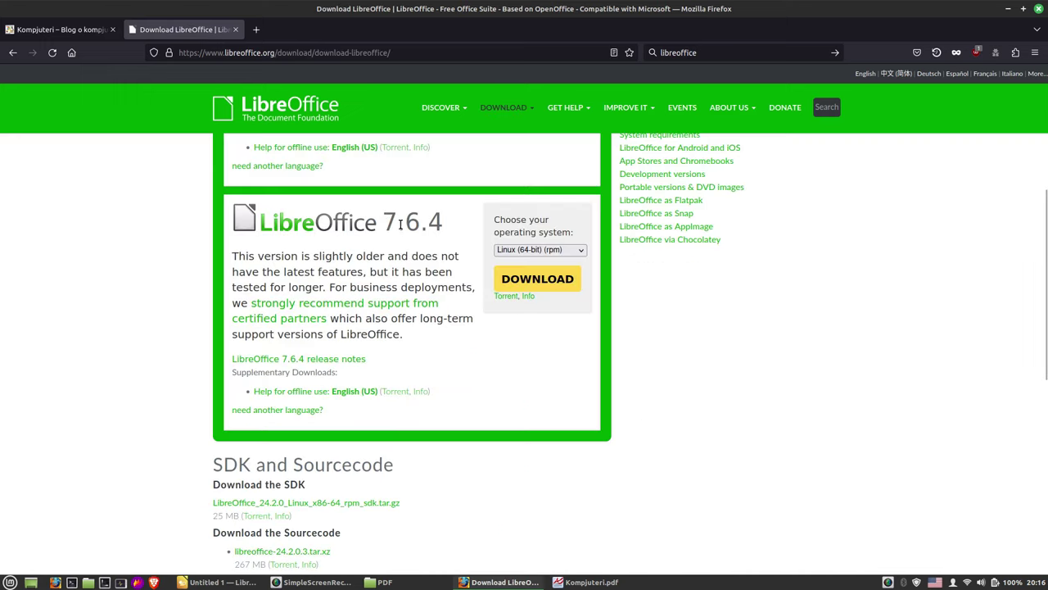
{"action": "left_click_drag", "start_coordinate": [385, 223], "coordinate": [446, 229]}
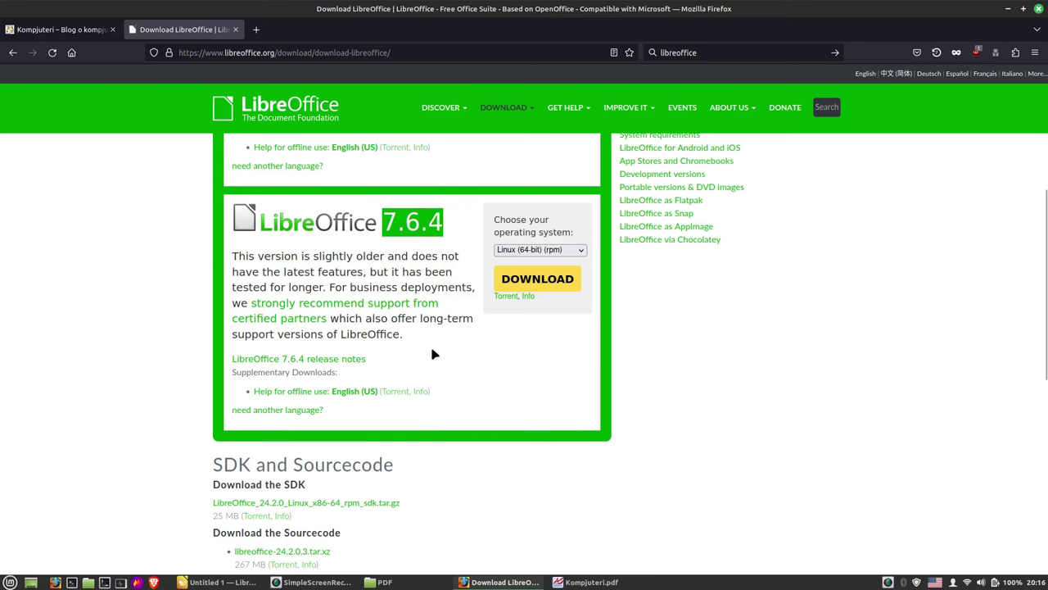
{"action": "scroll", "coordinate": [436, 362], "scroll_direction": "up", "scroll_amount": 3}
{"action": "scroll", "coordinate": [432, 362], "scroll_direction": "up", "scroll_amount": 3}
{"action": "scroll", "coordinate": [433, 362], "scroll_direction": "up", "scroll_amount": 2}
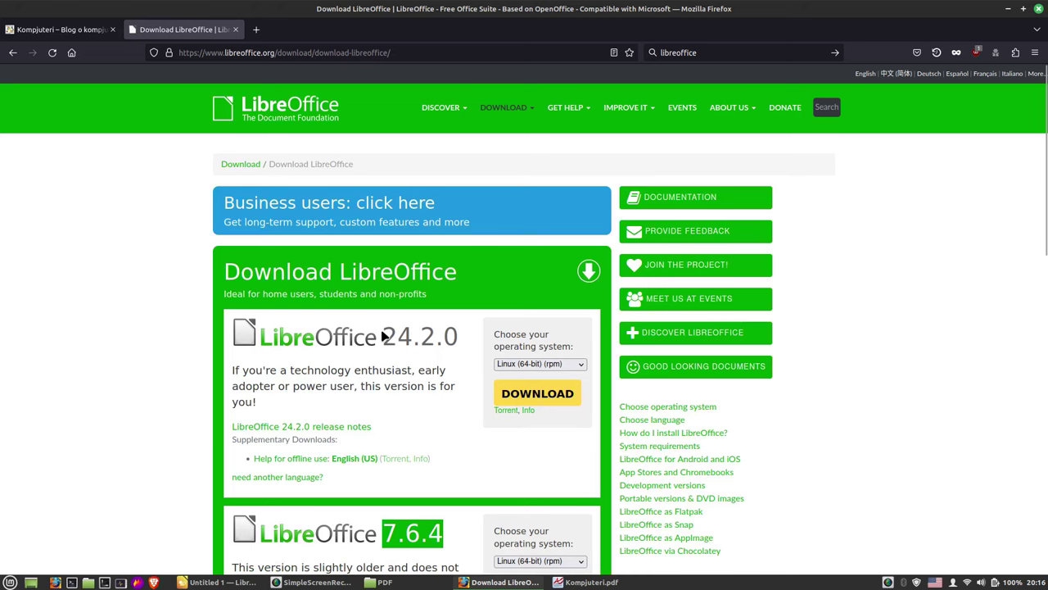
{"action": "left_click_drag", "start_coordinate": [382, 335], "coordinate": [456, 338]}
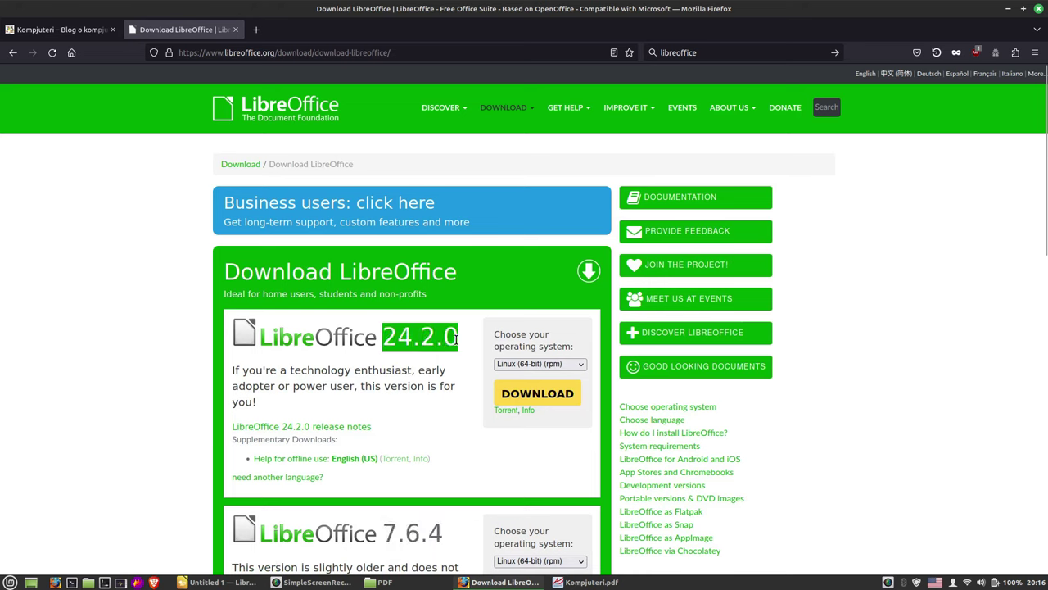
{"action": "left_click_drag", "start_coordinate": [383, 337], "coordinate": [406, 345]}
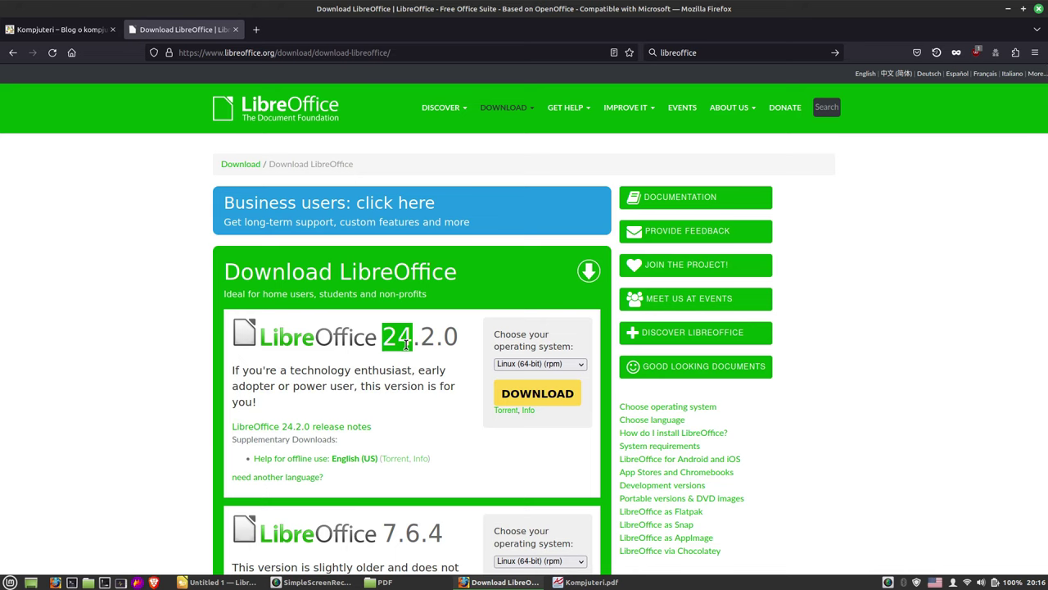
Clear the highlight and switch via the blank Draw document back to Kompjuteri.pdf
{"action": "left_click", "coordinate": [435, 341]}
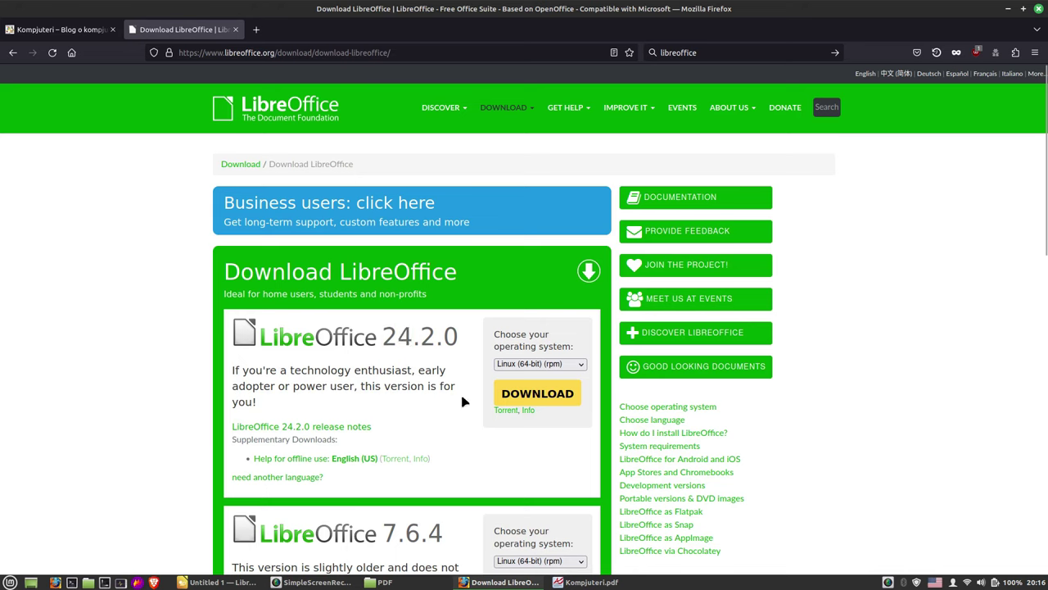
{"action": "key", "text": "alt+Tab"}
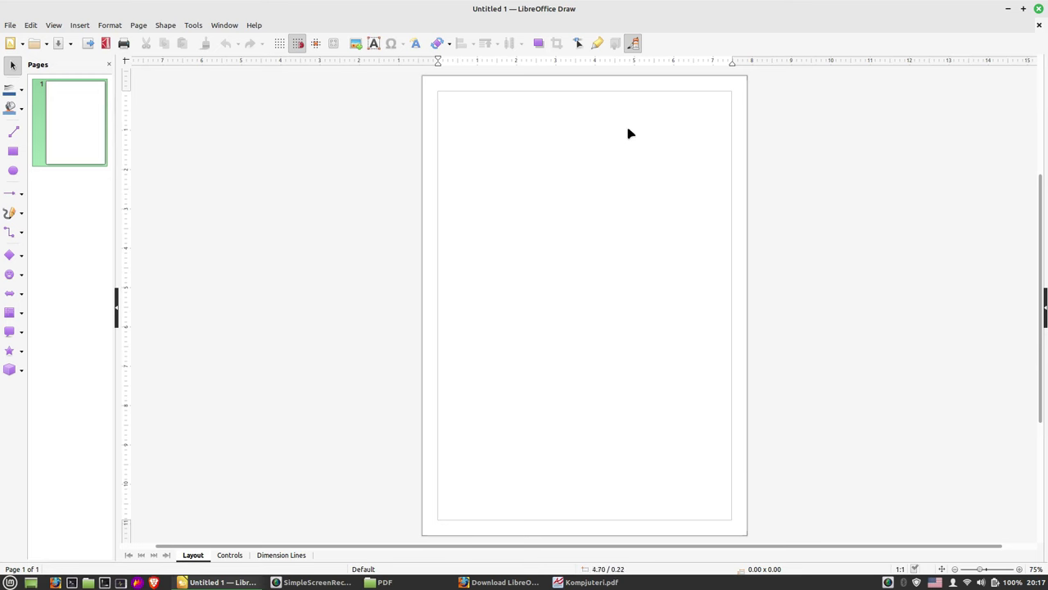
{"action": "key", "text": "alt+Tab"}
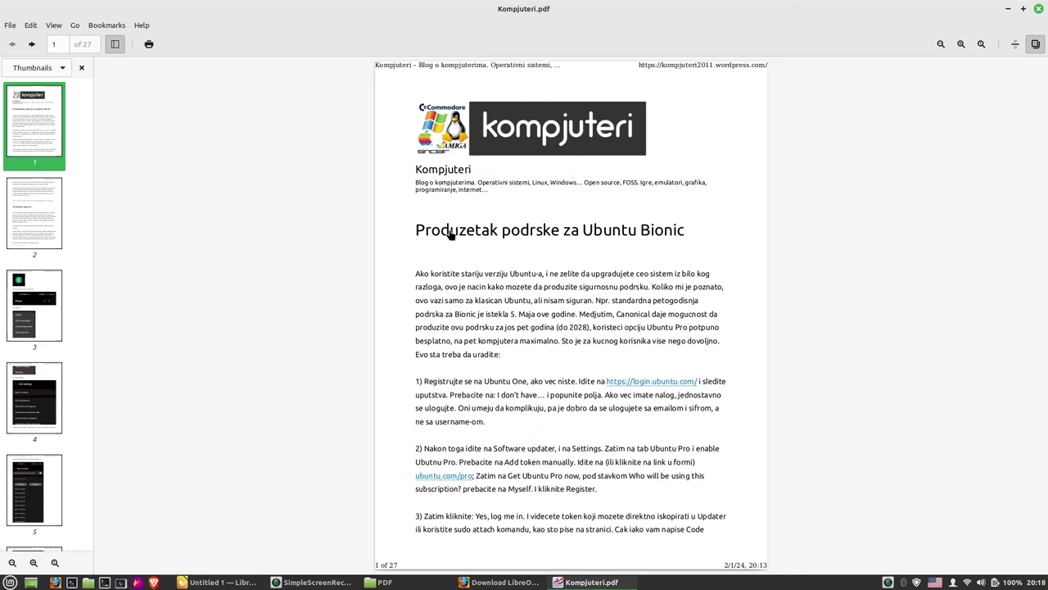
{"action": "mouse_move", "coordinate": [430, 234]}
{"action": "left_mouse_down"}
{"action": "mouse_move", "coordinate": [626, 243]}
{"action": "mouse_move", "coordinate": [665, 319]}
{"action": "left_mouse_up"}
{"action": "left_click", "coordinate": [455, 325]}
{"action": "mouse_move", "coordinate": [416, 232]}
{"action": "left_mouse_down"}
{"action": "mouse_move", "coordinate": [651, 345]}
{"action": "mouse_move", "coordinate": [593, 340]}
{"action": "mouse_move", "coordinate": [627, 337]}
{"action": "left_mouse_up"}
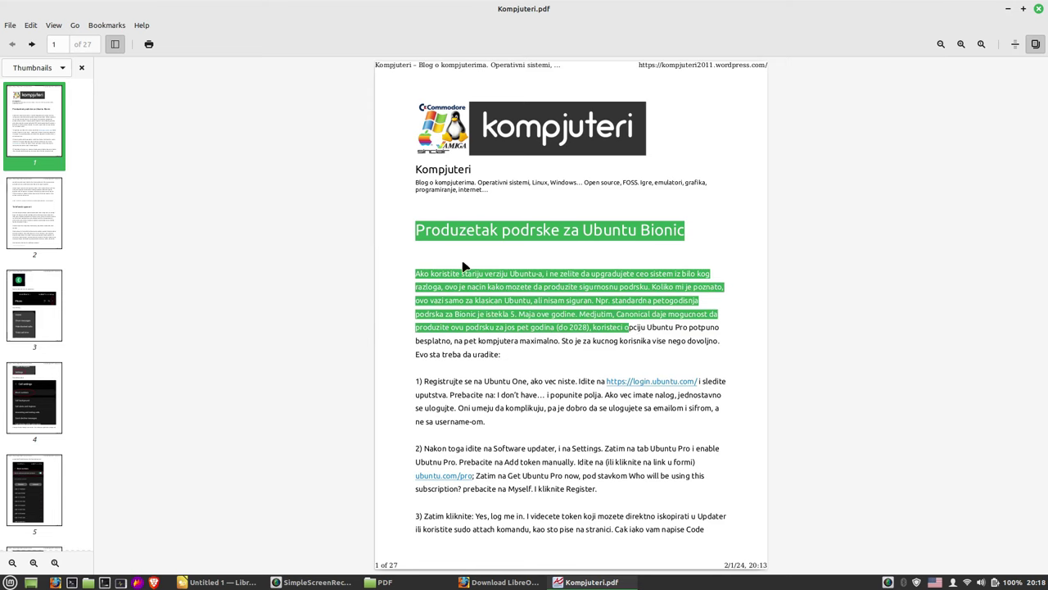
{"action": "left_click", "coordinate": [448, 219]}
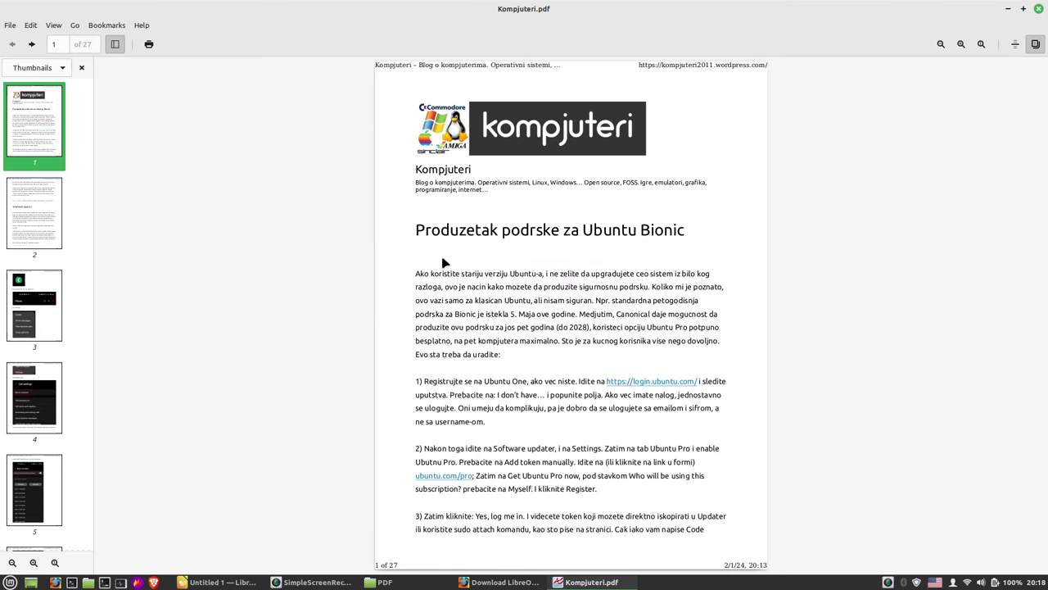
{"action": "left_click_drag", "start_coordinate": [432, 274], "coordinate": [602, 341]}
{"action": "left_click", "coordinate": [515, 275]}
{"action": "left_click_drag", "start_coordinate": [431, 272], "coordinate": [570, 315]}
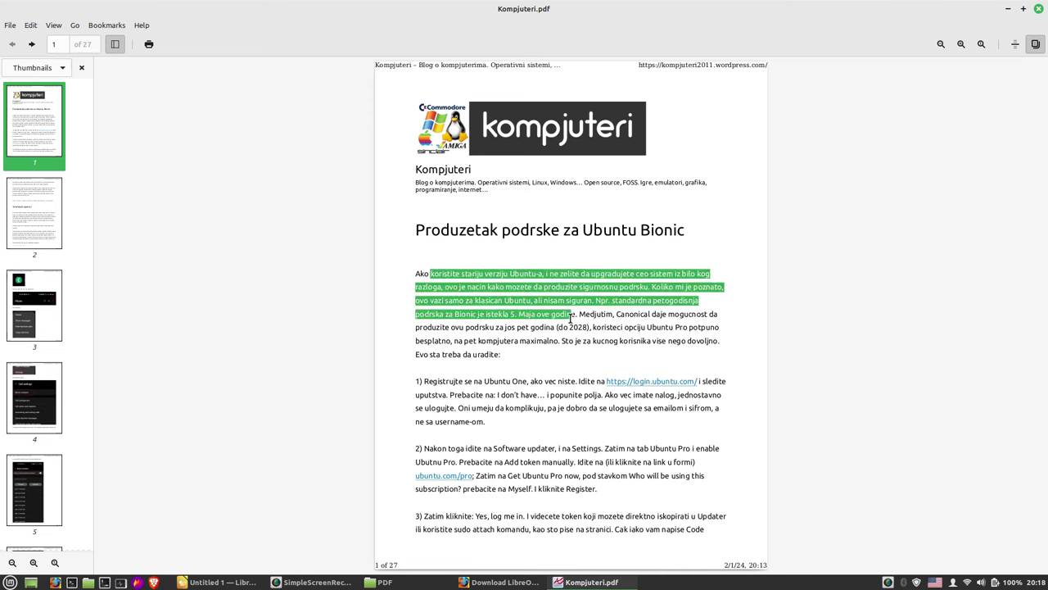
{"action": "left_click", "coordinate": [509, 289]}
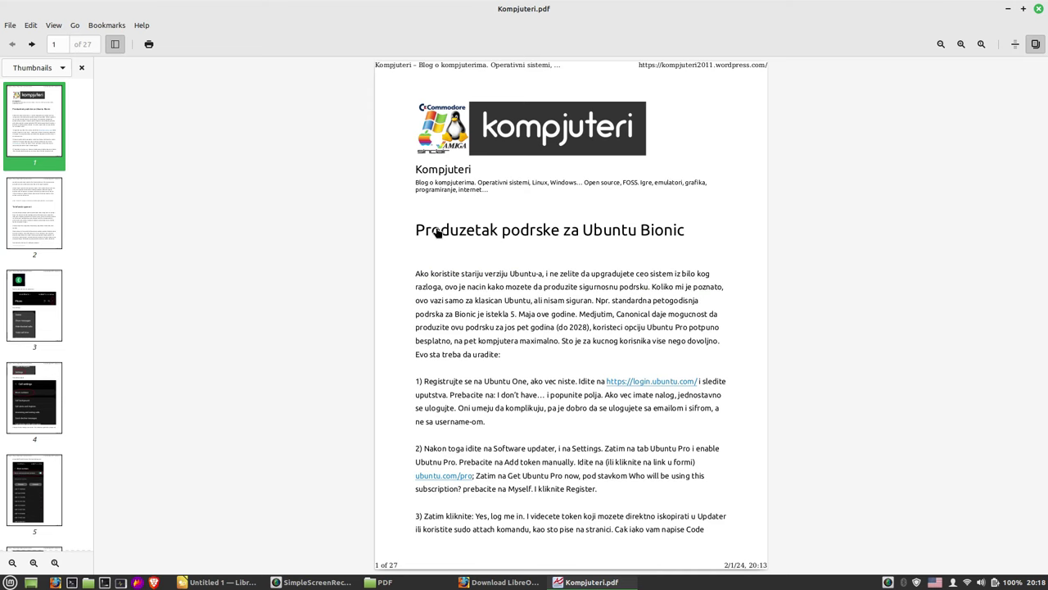
{"action": "mouse_move", "coordinate": [415, 232]}
{"action": "left_mouse_down"}
{"action": "mouse_move", "coordinate": [657, 358]}
{"action": "mouse_move", "coordinate": [645, 302]}
{"action": "left_mouse_up"}
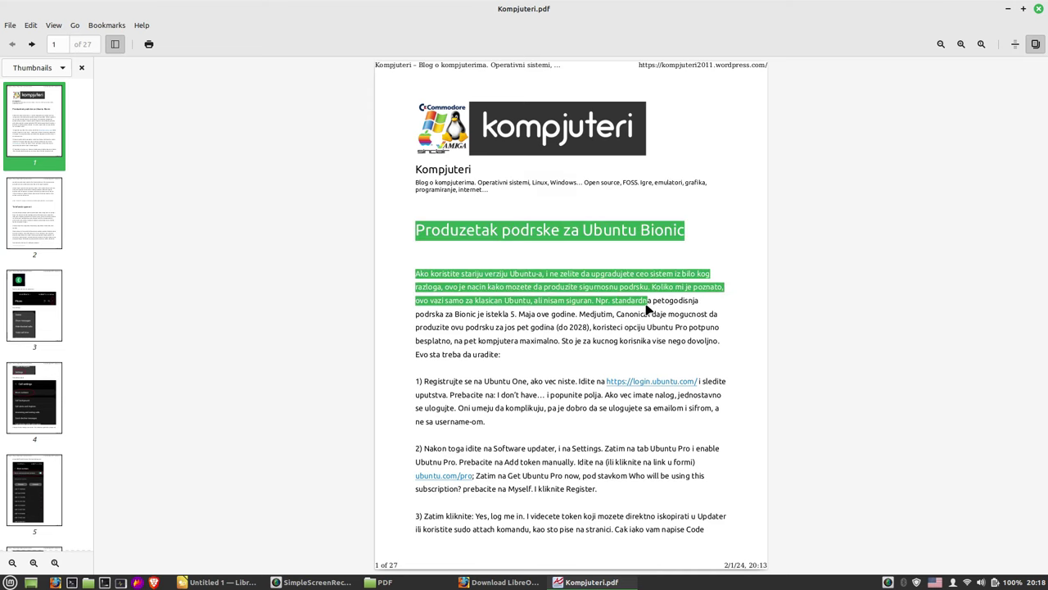
{"action": "left_click", "coordinate": [548, 261]}
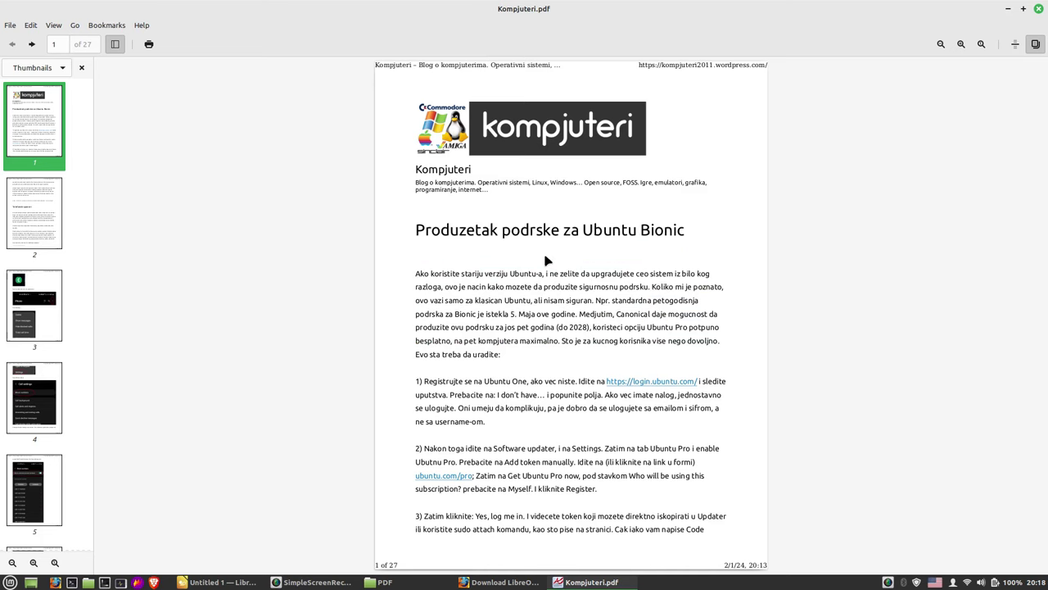
{"action": "left_click_drag", "start_coordinate": [416, 232], "coordinate": [632, 325]}
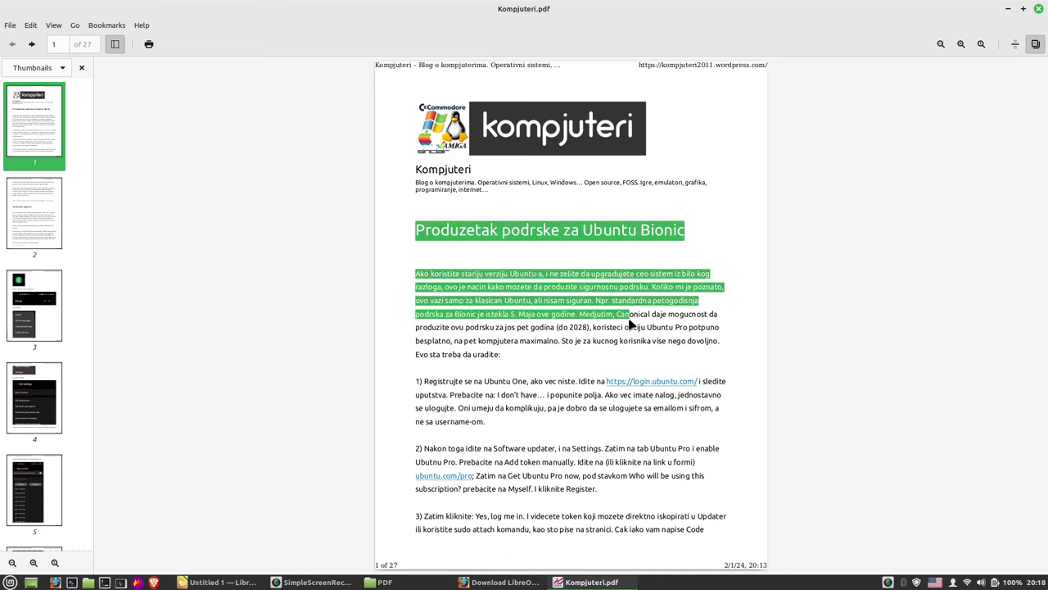
{"action": "left_click_drag", "start_coordinate": [464, 274], "coordinate": [628, 315]}
{"action": "left_click", "coordinate": [610, 253]}
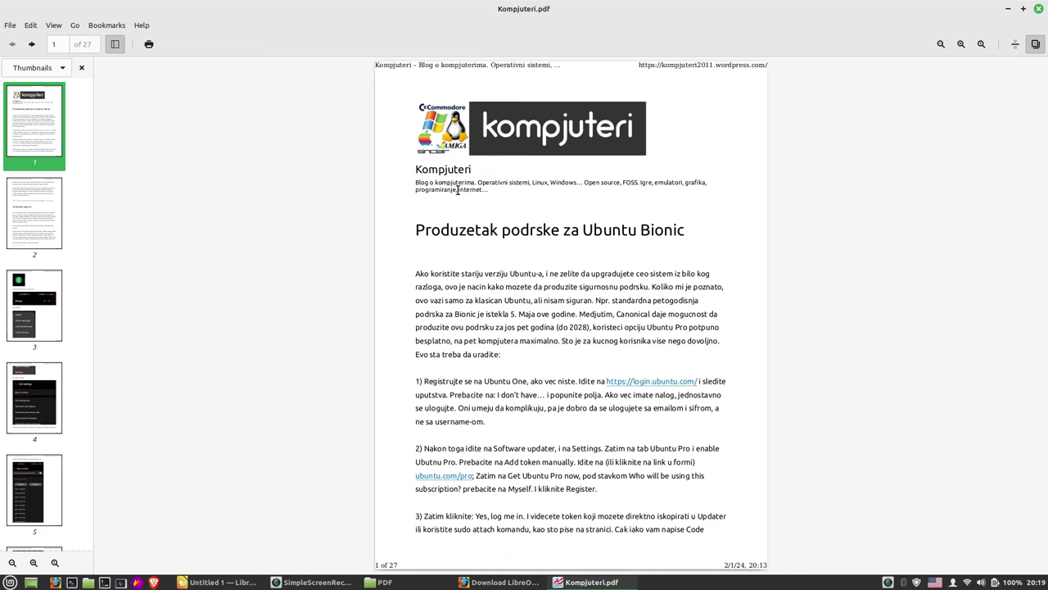
{"action": "left_click_drag", "start_coordinate": [416, 230], "coordinate": [687, 325]}
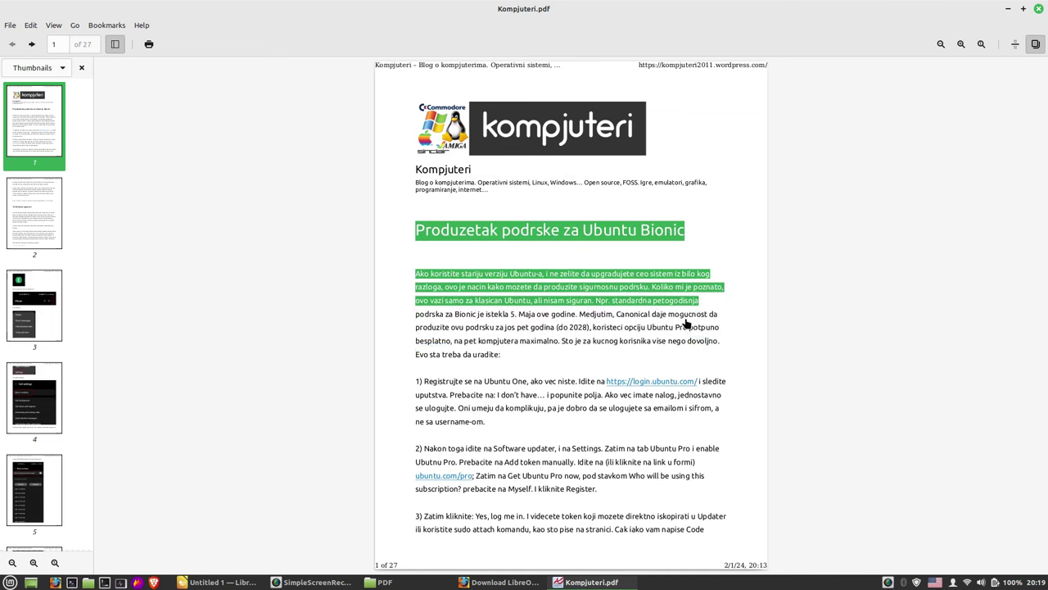
{"action": "left_click", "coordinate": [692, 220]}
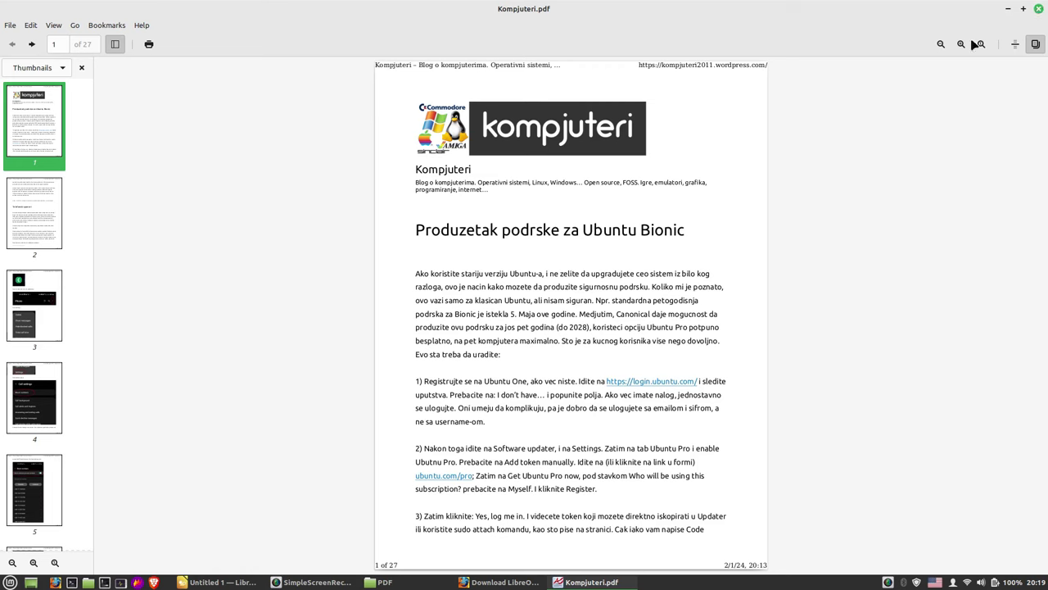
Close the PDF viewer and open Videos/PDF/Kompjuteri.pdf in Draw via File > Open
{"action": "left_click", "coordinate": [1037, 9]}
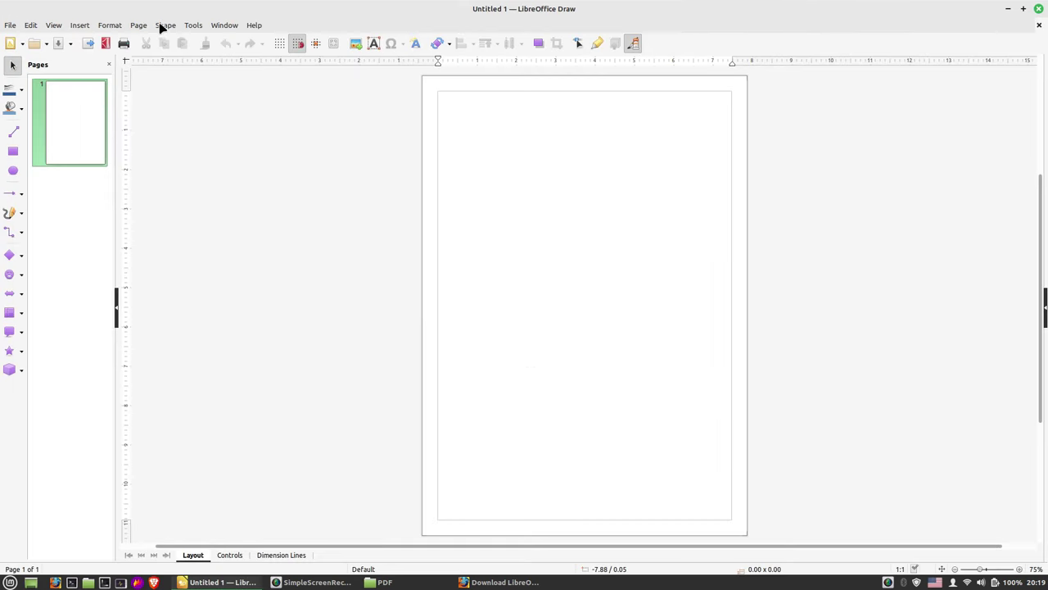
{"action": "left_click", "coordinate": [254, 25]}
{"action": "left_click", "coordinate": [267, 228]}
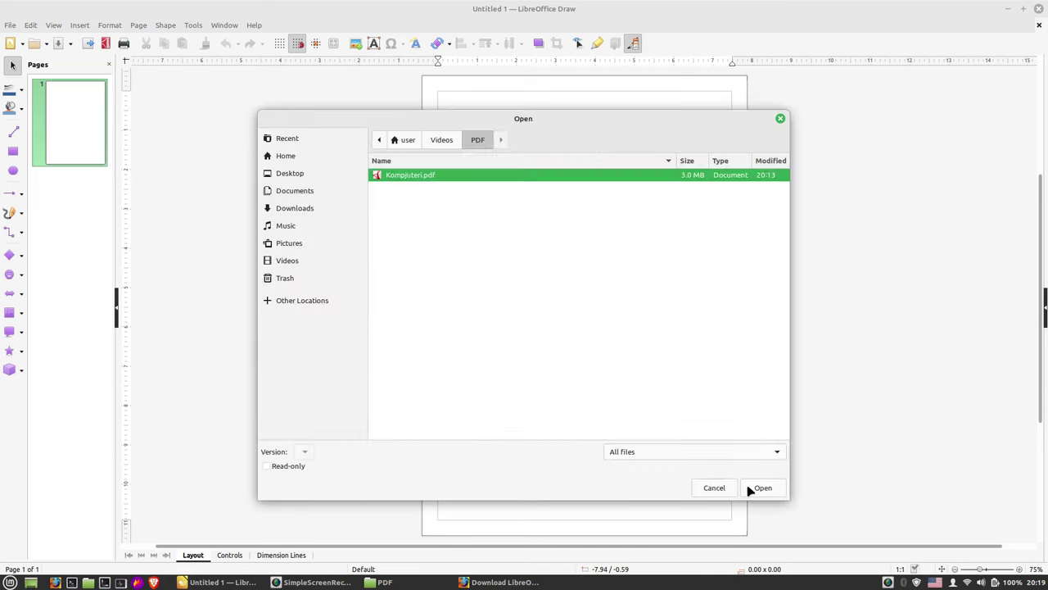
{"action": "left_click", "coordinate": [763, 489]}
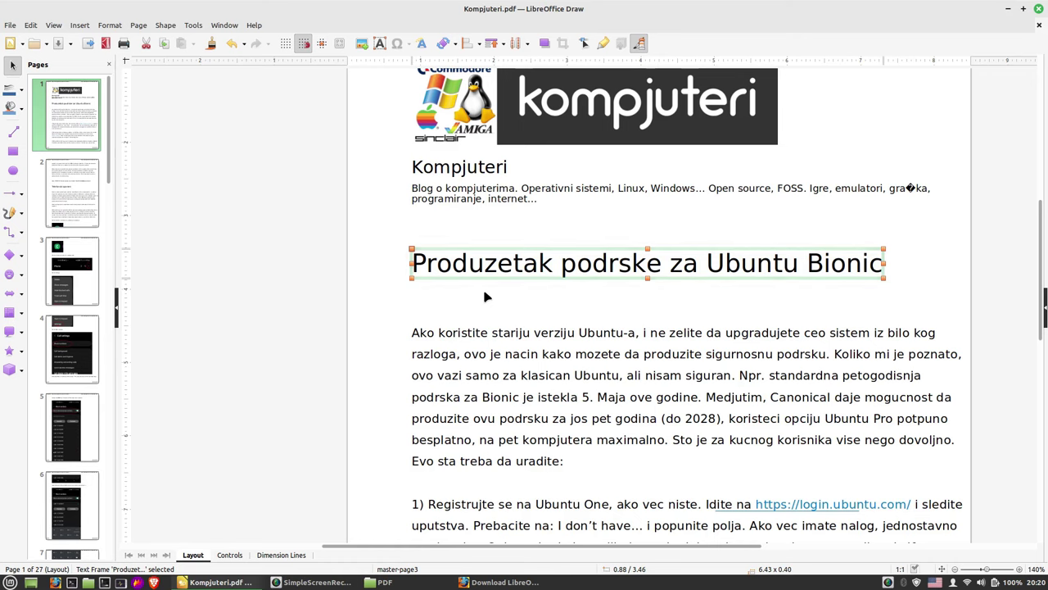
Select the page 1 body-line frames, entering the 'podrska za Bionic' line
{"action": "left_click", "coordinate": [473, 303]}
{"action": "left_click", "coordinate": [465, 327]}
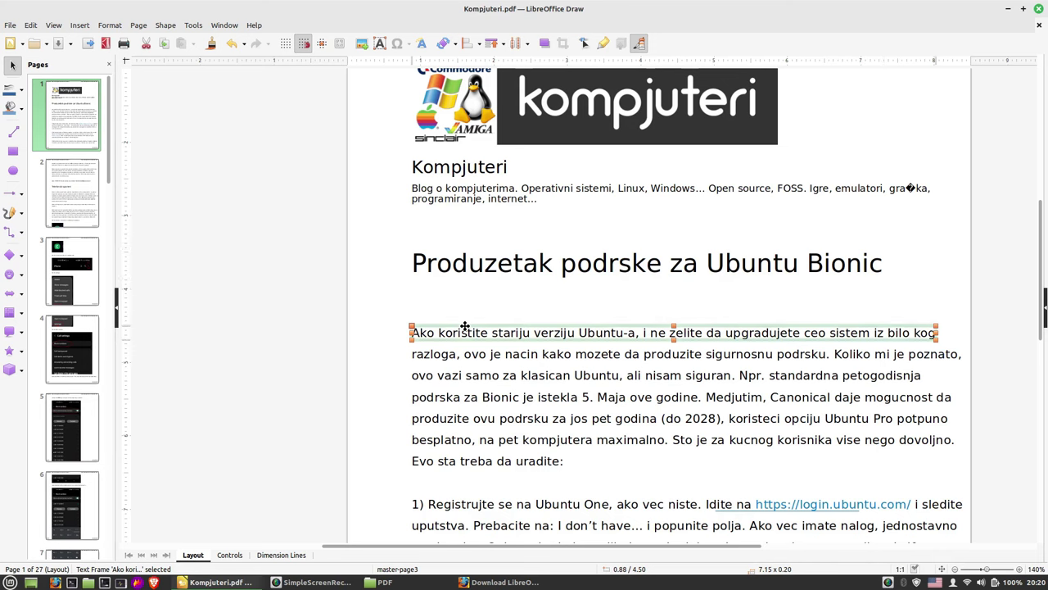
{"action": "left_click", "coordinate": [510, 370]}
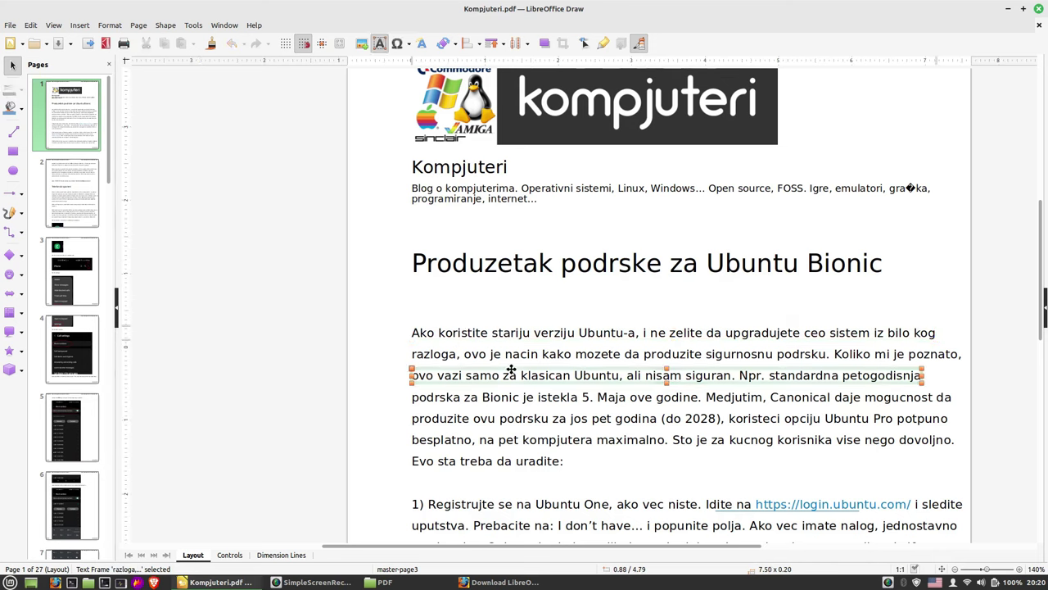
{"action": "left_click", "coordinate": [572, 400]}
{"action": "left_click", "coordinate": [573, 413]}
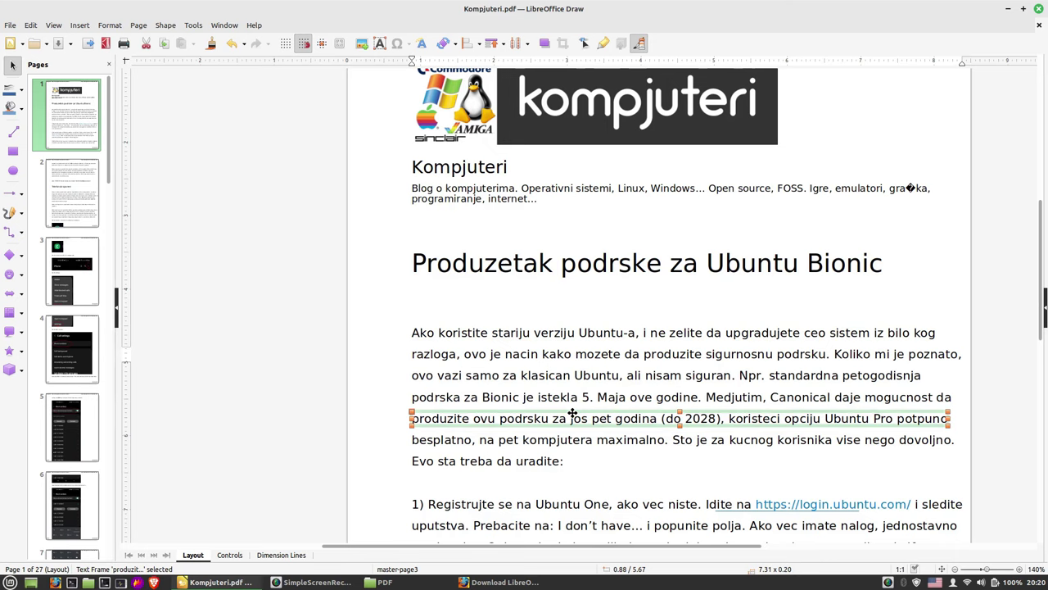
{"action": "double_click", "coordinate": [580, 396]}
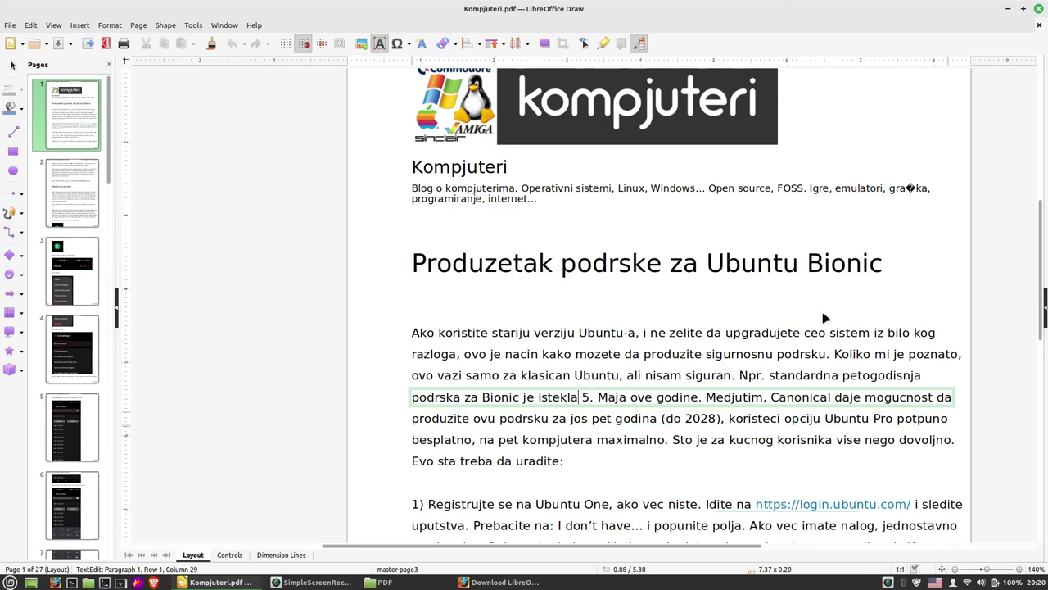
Add junk lines such as 'rthrthrth' to the title, then delete them, leaving 'Produzetak podrske za Ubuntu'
{"action": "left_click", "coordinate": [864, 262]}
{"action": "left_click", "coordinate": [881, 262]}
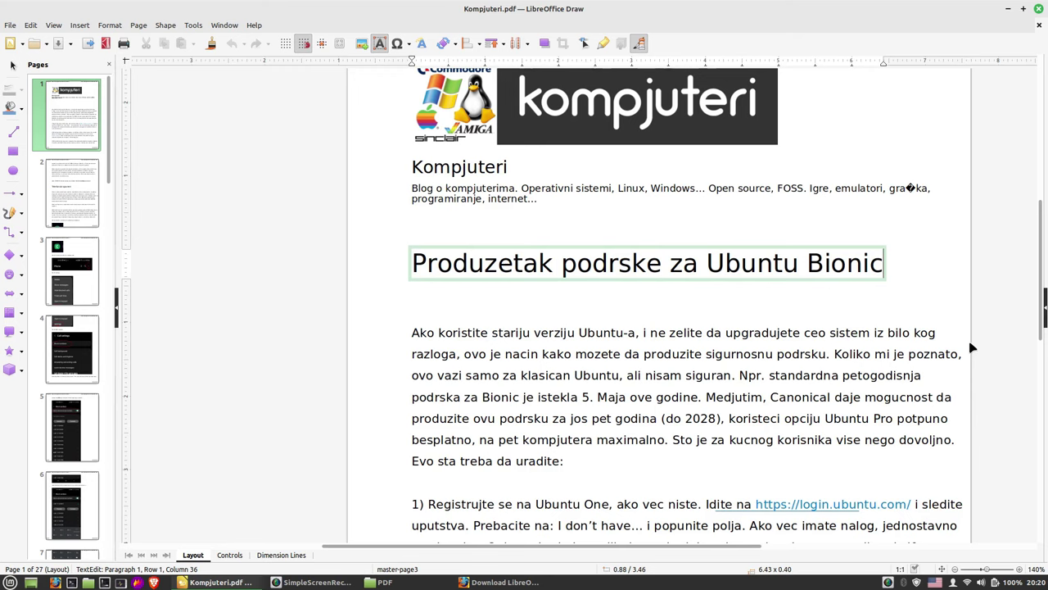
{"action": "type", "text": "rthrthrth"}
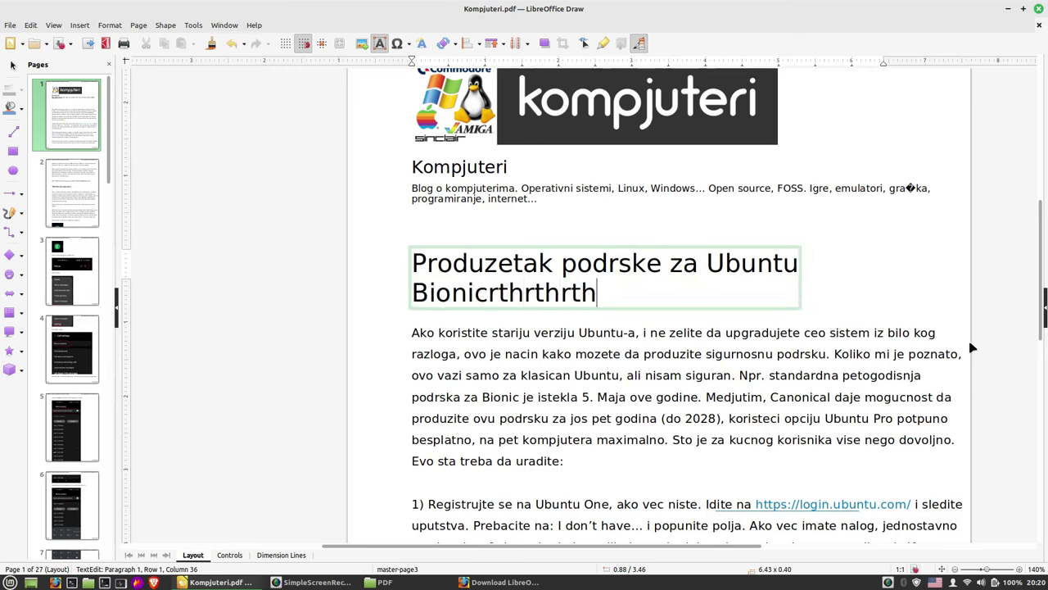
{"action": "key", "text": "Return"}
{"action": "type", "text": "rthrthhtr"}
{"action": "key", "text": "Return"}
{"action": "type", "text": "rtehrt"}
{"action": "key", "text": "Return"}
{"action": "type", "text": "rthrt"}
{"action": "key", "text": "Return"}
{"action": "type", "text": "thrthrth"}
{"action": "key", "text": "Return"}
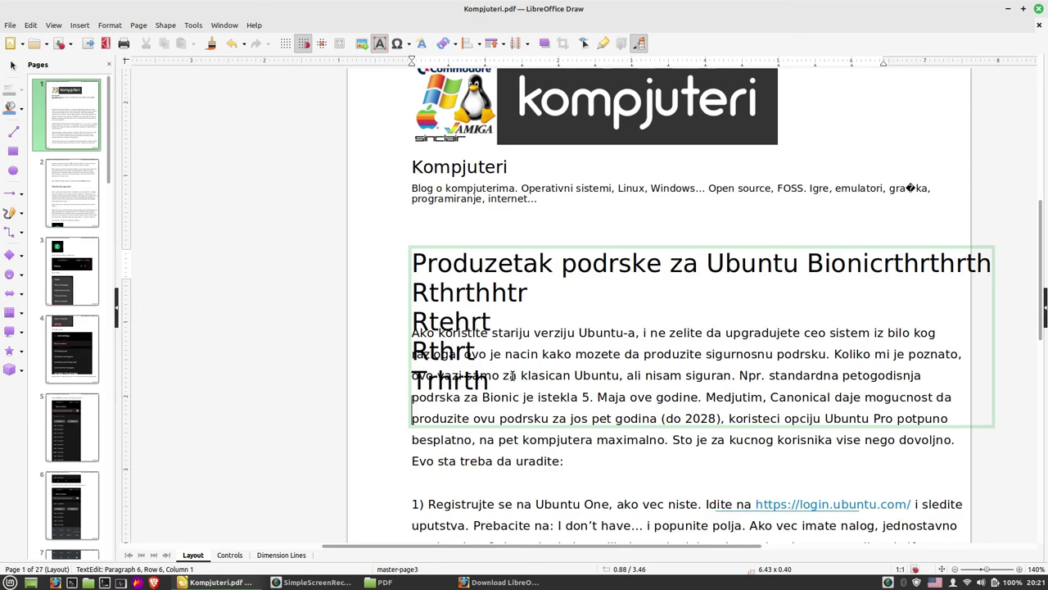
{"action": "key", "text": "BackSpace"}
{"action": "key", "text": "BackSpace"}
{"action": "key", "text": "BackSpace"}
{"action": "key", "text": "BackSpace"}
{"action": "key", "text": "BackSpace"}
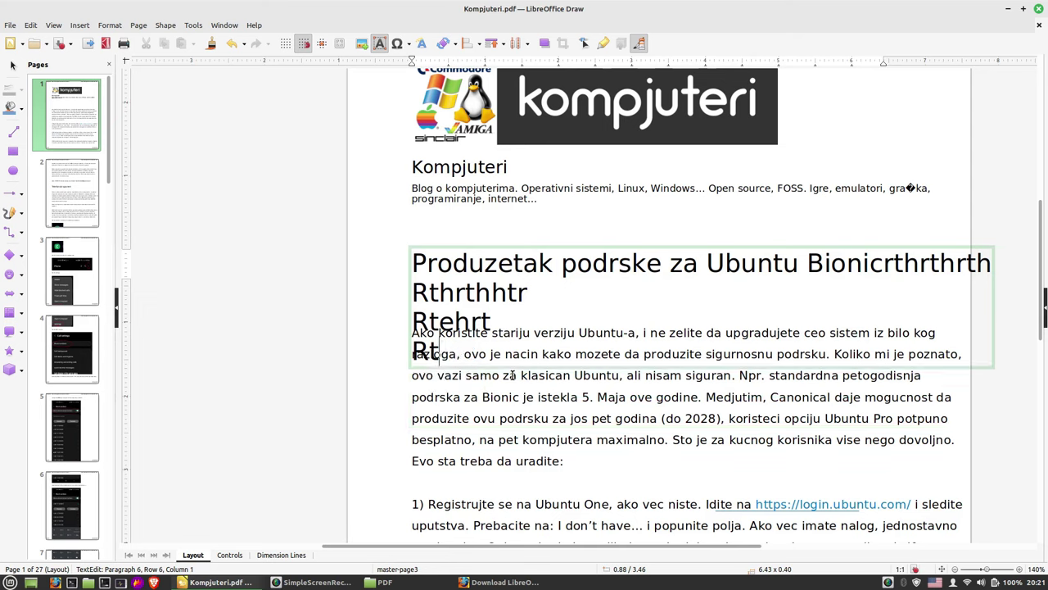
{"action": "key", "text": "BackSpace"}
{"action": "key", "text": "BackSpace"}
{"action": "key", "text": "BackSpace"}
{"action": "key", "text": "BackSpace"}
{"action": "key", "text": "BackSpace"}
{"action": "key", "text": "BackSpace"}
{"action": "key", "text": "BackSpace"}
{"action": "key", "text": "BackSpace"}
{"action": "key", "text": "BackSpace"}
{"action": "key", "text": "BackSpace"}
{"action": "key", "text": "BackSpace"}
{"action": "key", "text": "BackSpace"}
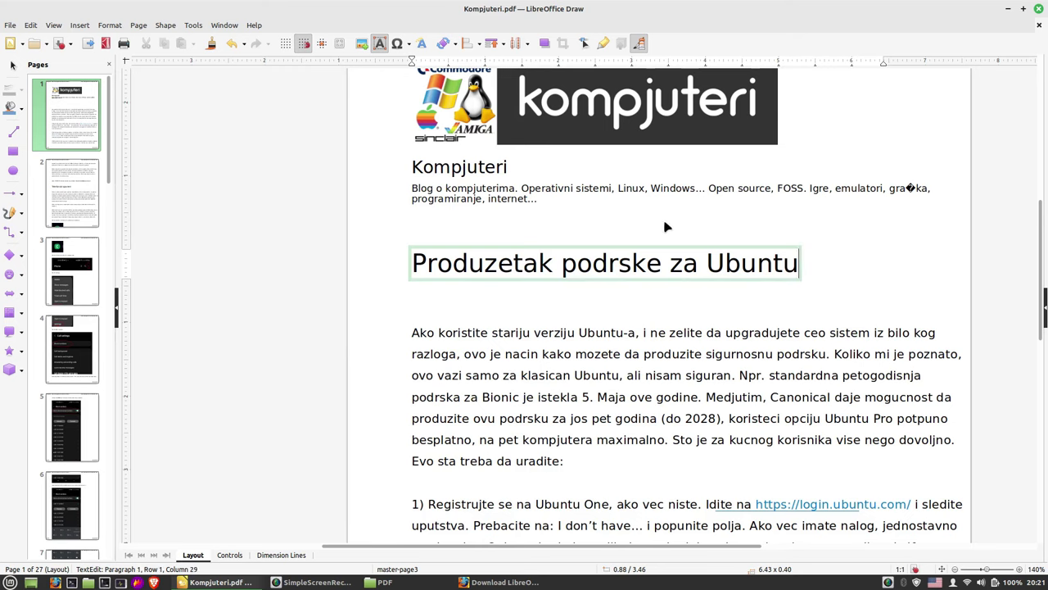
{"action": "left_click", "coordinate": [573, 231]}
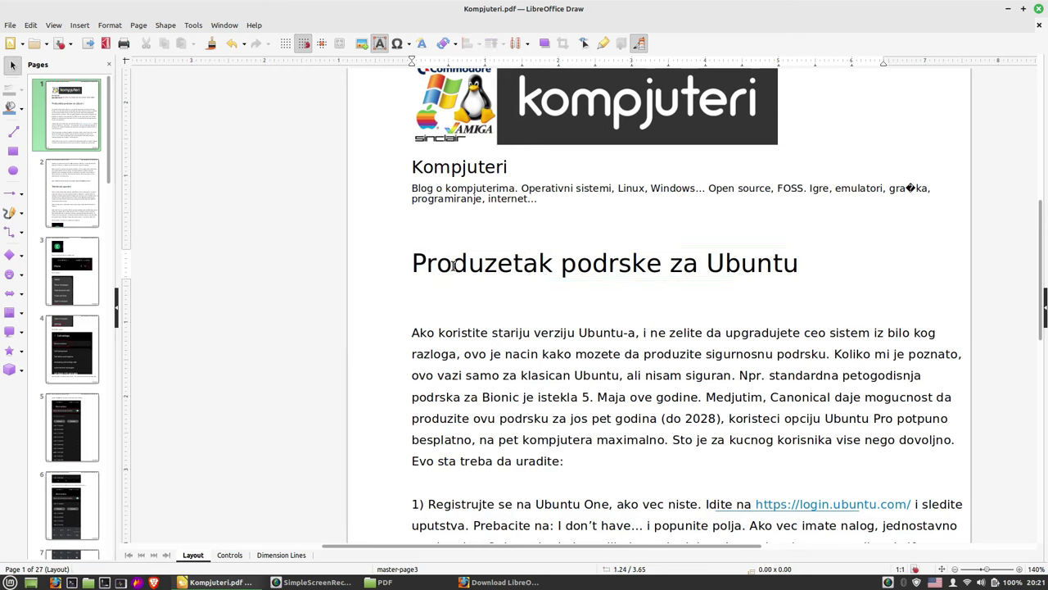
Overwrite line one with 'erthreth rewthrtehrtehrthtrehterdgf etrhgerthgert' and add 'mertherth ertwherth' to line two
{"action": "left_click", "coordinate": [459, 332]}
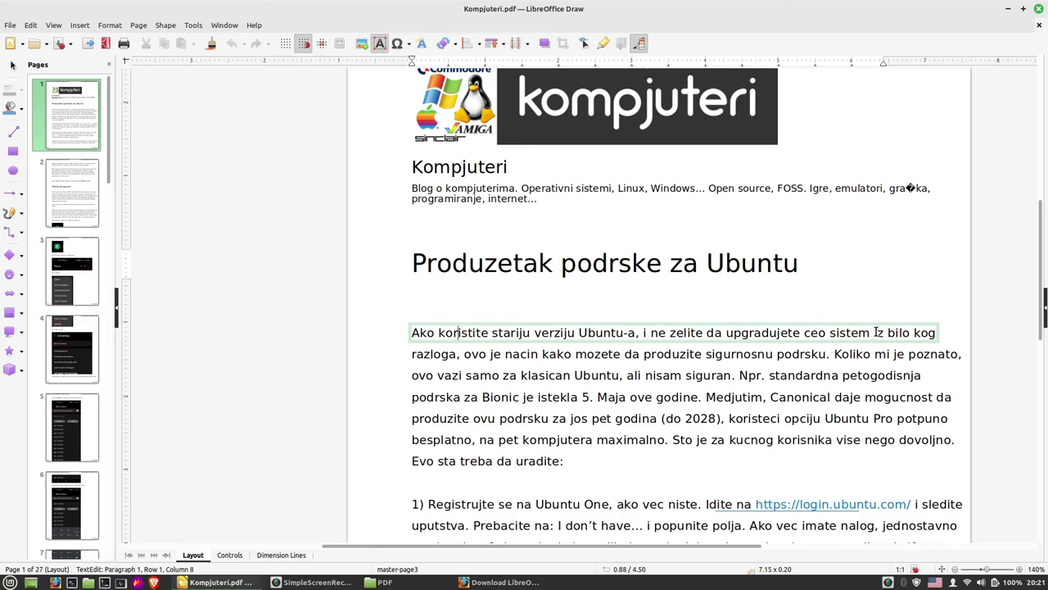
{"action": "double_click", "coordinate": [453, 333]}
{"action": "type", "text": "erthreth"}
{"action": "left_click_drag", "start_coordinate": [501, 332], "coordinate": [958, 341]}
{"action": "type", "text": "rewthrtehrtehrthtrehterdgf etrhgerthgert"}
{"action": "left_click", "coordinate": [616, 360]}
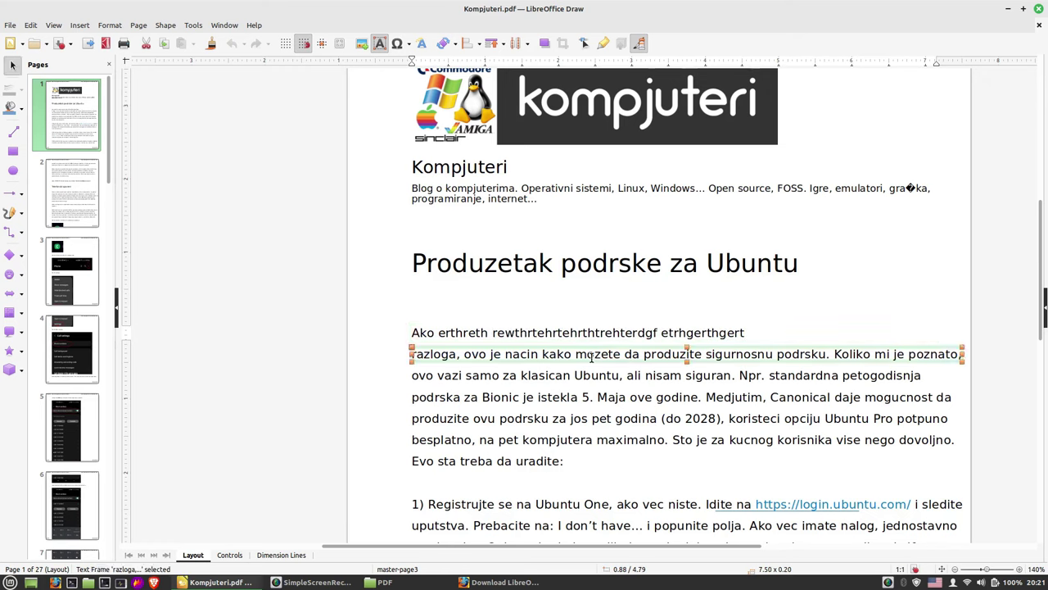
{"action": "type", "text": "mertherth ertwherth"}
{"action": "scroll", "coordinate": [819, 393], "scroll_direction": "down", "scroll_amount": 3}
{"action": "scroll", "coordinate": [655, 328], "scroll_direction": "up", "scroll_amount": 5}
{"action": "left_click", "coordinate": [572, 242]}
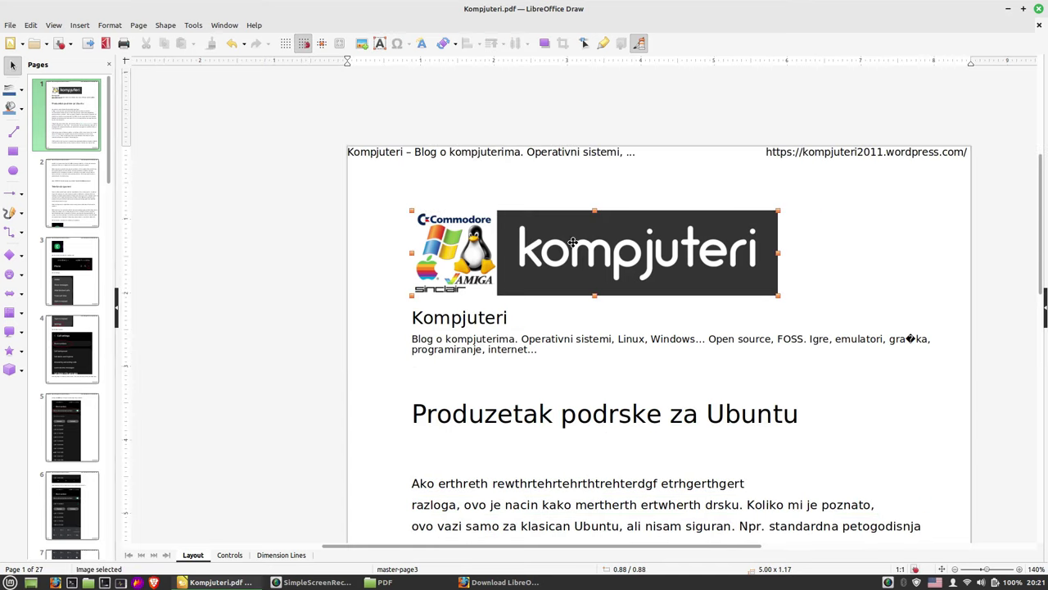
{"action": "mouse_move", "coordinate": [635, 251]}
{"action": "left_mouse_down"}
{"action": "mouse_move", "coordinate": [580, 249]}
{"action": "mouse_move", "coordinate": [599, 258]}
{"action": "left_mouse_up"}
{"action": "right_click", "coordinate": [580, 250]}
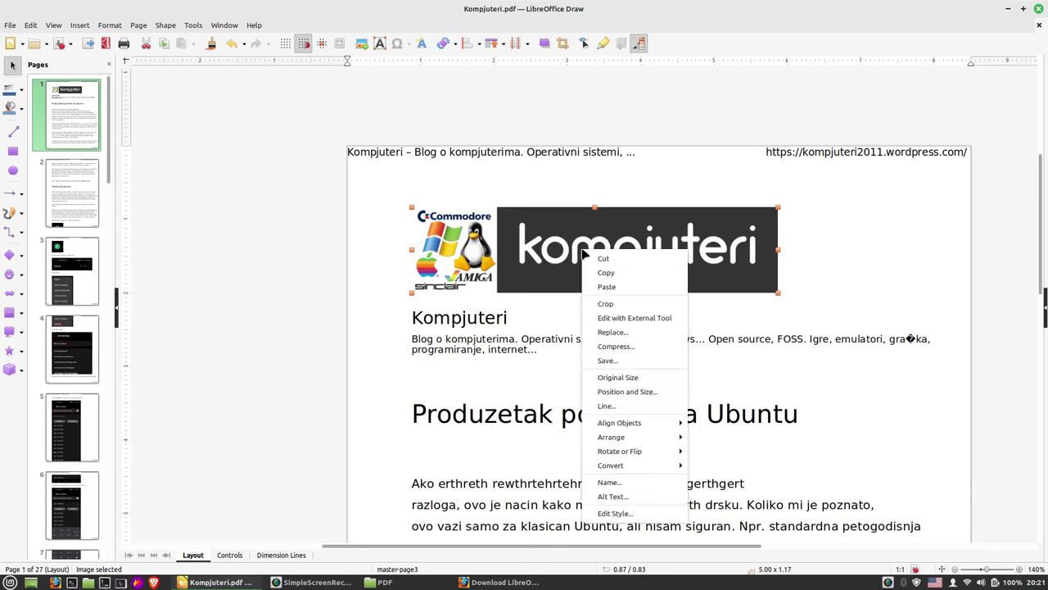
{"action": "left_click", "coordinate": [889, 283]}
{"action": "scroll", "coordinate": [486, 262], "scroll_direction": "down", "scroll_amount": 5}
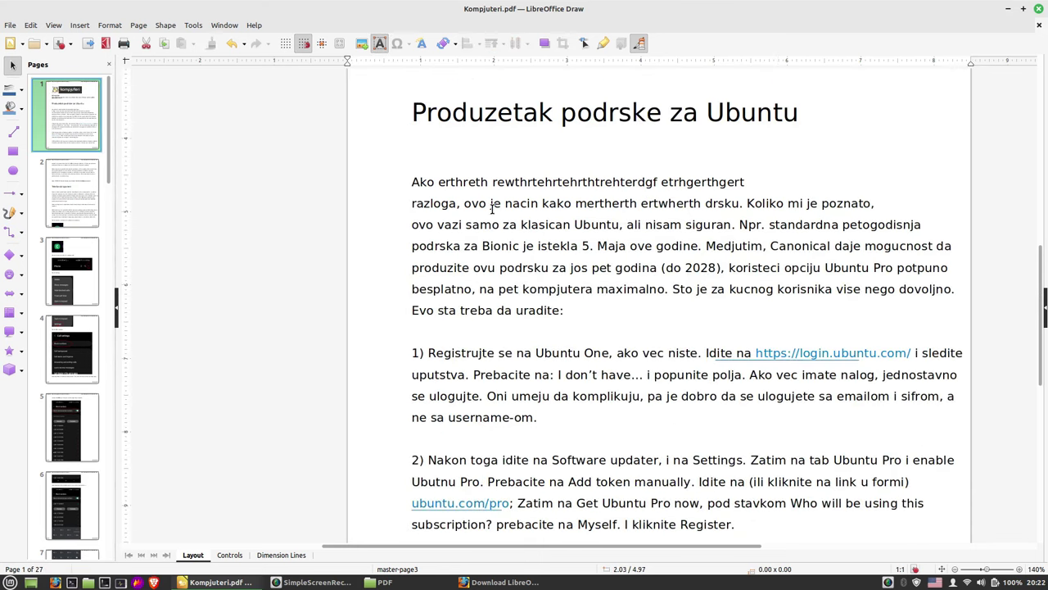
Delete the 'ovo vazi samo' line and move the 'produzite ovu podrsku' line up into its gap
{"action": "left_click", "coordinate": [420, 220]}
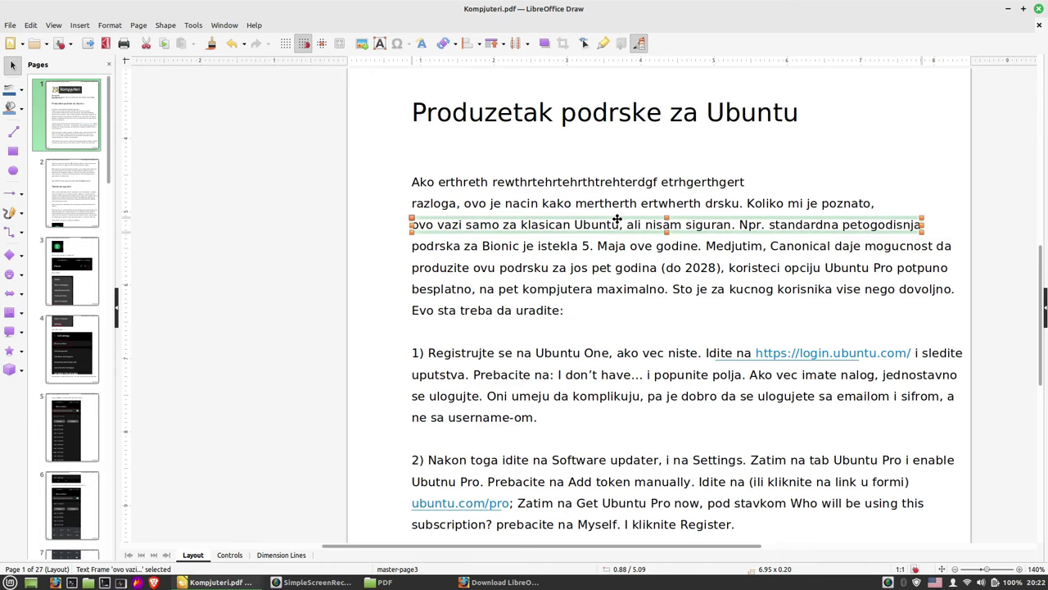
{"action": "key", "text": "Delete"}
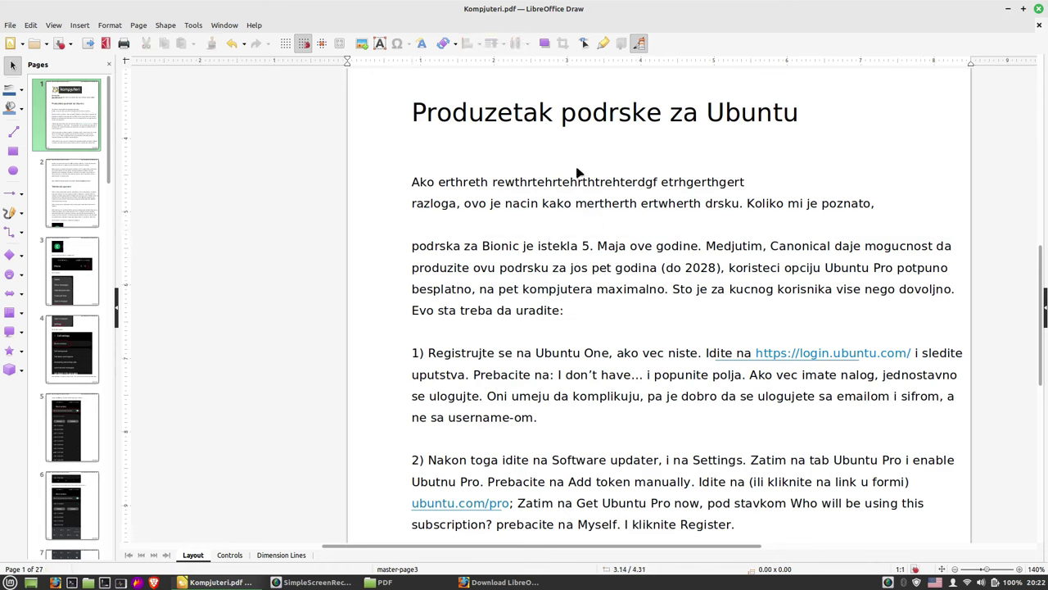
{"action": "mouse_move", "coordinate": [478, 260]}
{"action": "left_mouse_down"}
{"action": "mouse_move", "coordinate": [290, 259]}
{"action": "mouse_move", "coordinate": [508, 272]}
{"action": "mouse_move", "coordinate": [480, 222]}
{"action": "left_mouse_up"}
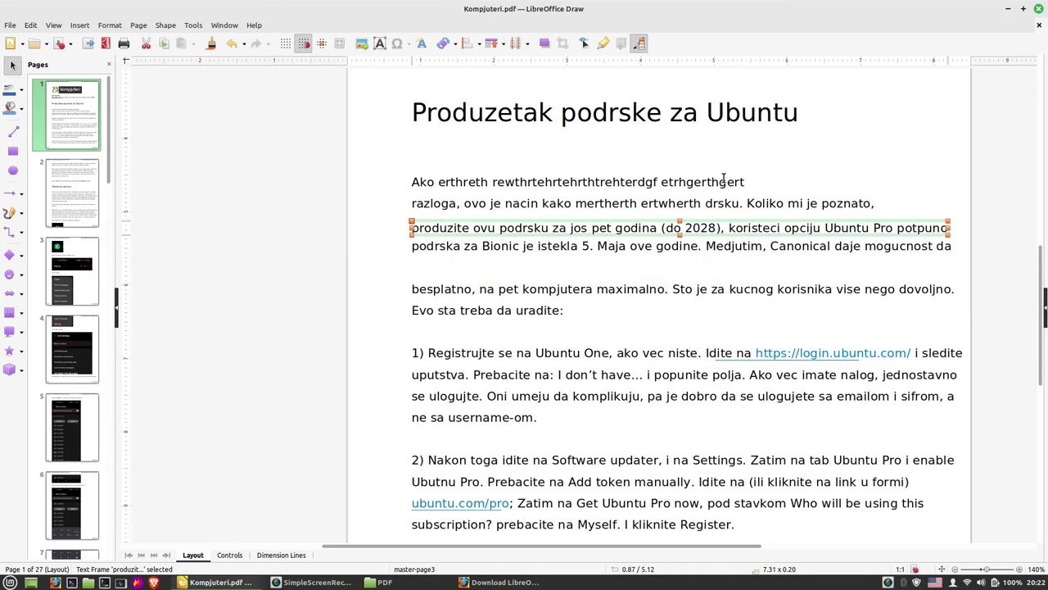
Check the page header and 'Blog o kompjuterima' line, then go to page 2
{"action": "scroll", "coordinate": [670, 259], "scroll_direction": "up", "scroll_amount": 1}
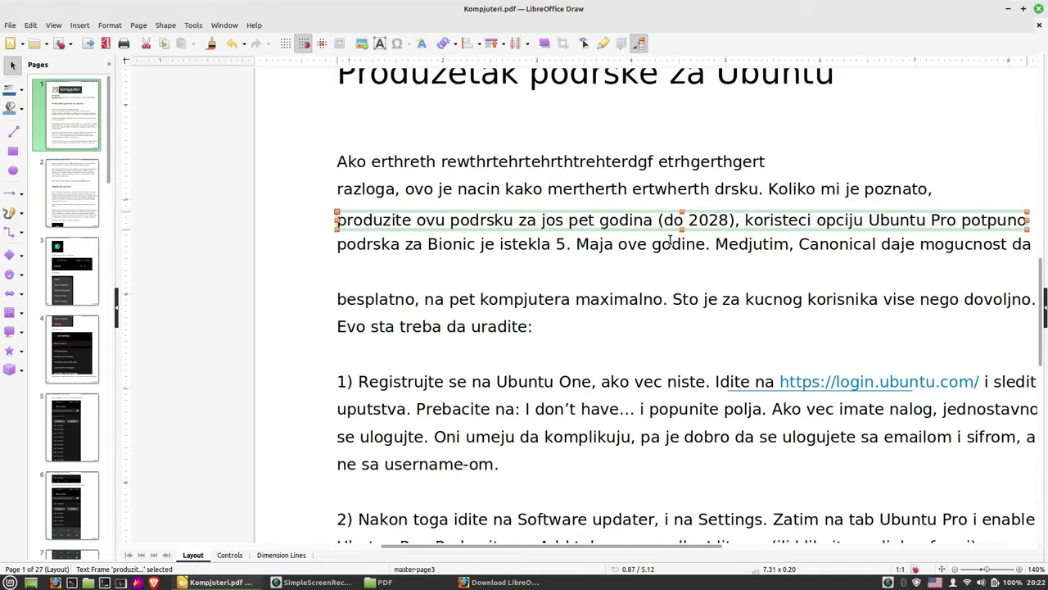
{"action": "scroll", "coordinate": [670, 242], "scroll_direction": "up", "scroll_amount": 5}
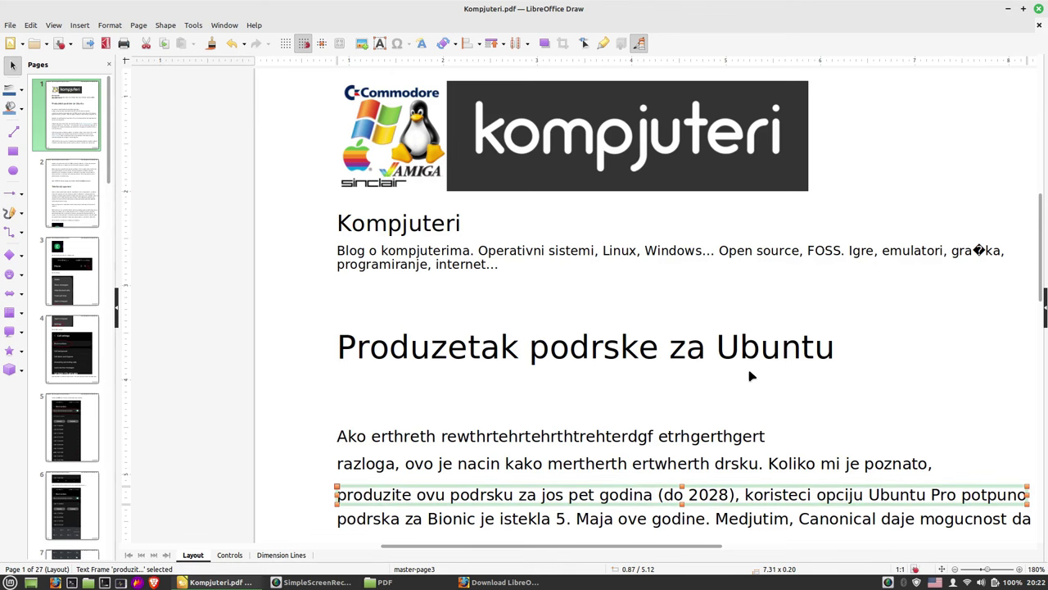
{"action": "scroll", "coordinate": [750, 376], "scroll_direction": "down", "scroll_amount": 3}
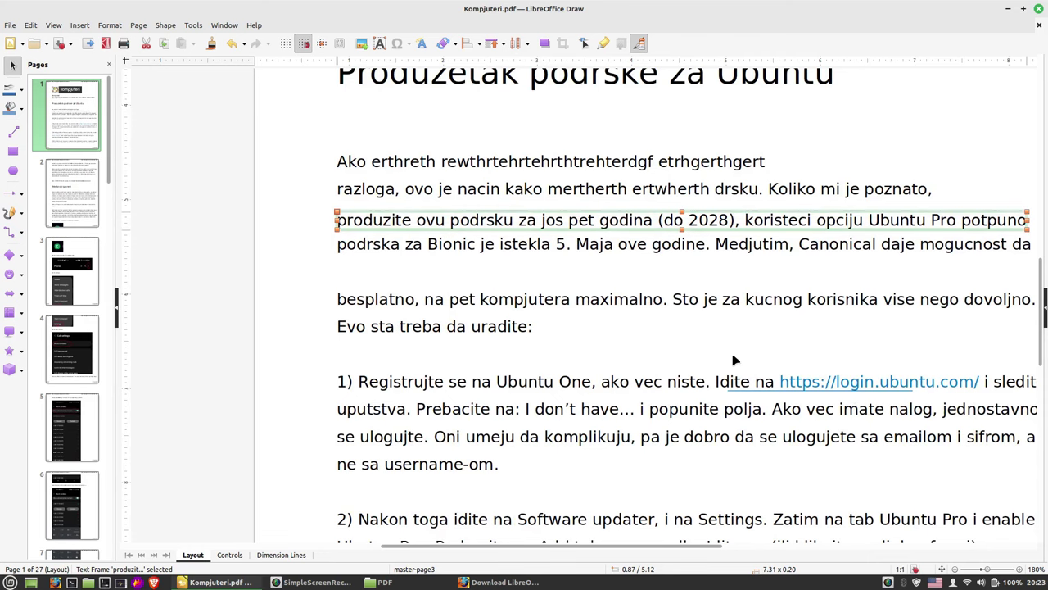
{"action": "scroll", "coordinate": [606, 273], "scroll_direction": "up", "scroll_amount": 2}
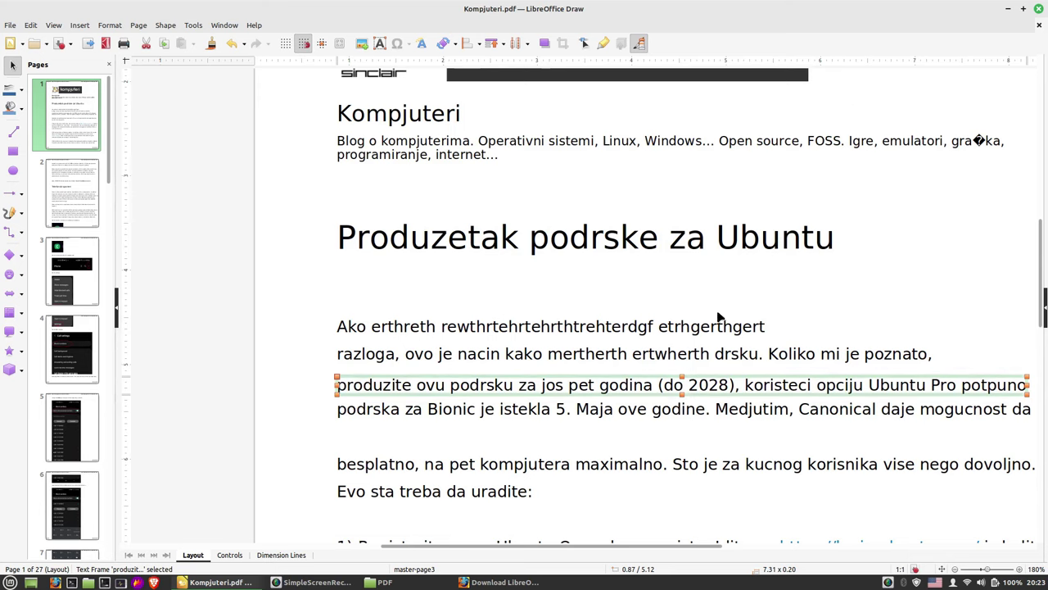
{"action": "scroll", "coordinate": [719, 317], "scroll_direction": "down", "scroll_amount": 2}
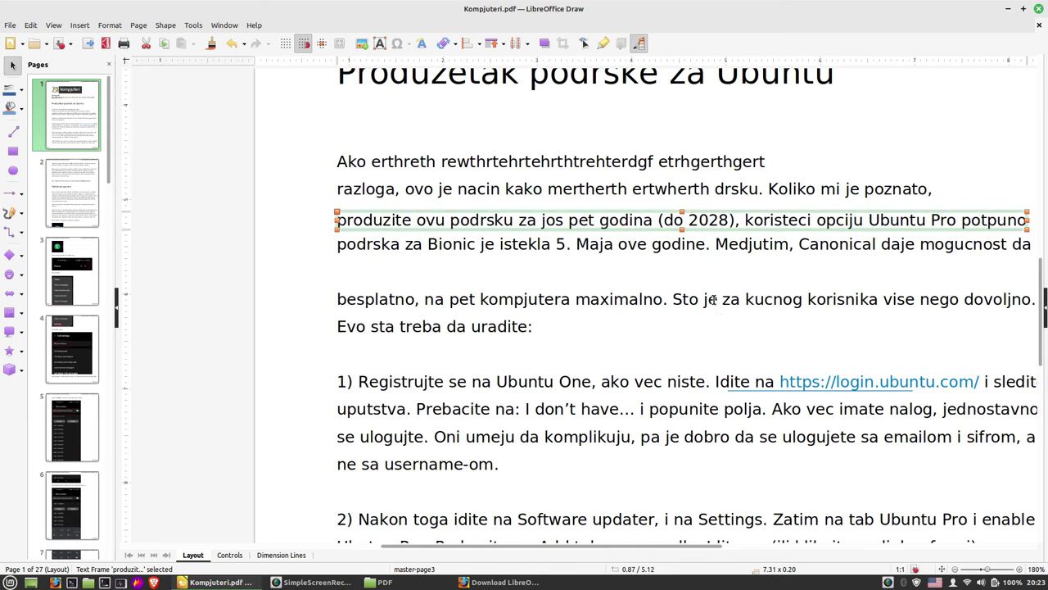
{"action": "scroll", "coordinate": [510, 213], "scroll_direction": "up", "scroll_amount": 3}
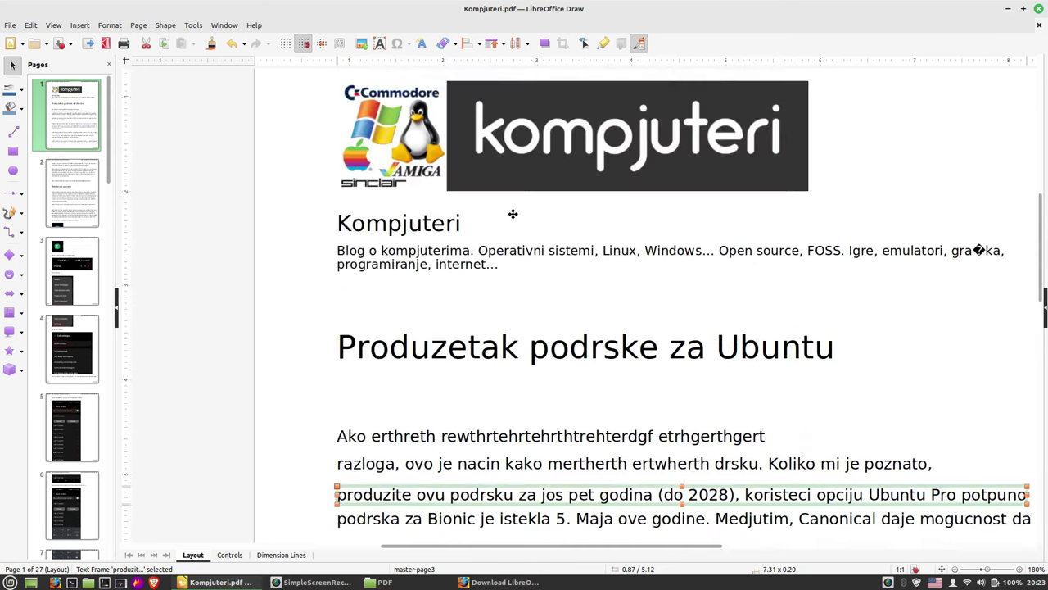
{"action": "scroll", "coordinate": [512, 214], "scroll_direction": "up", "scroll_amount": 3}
{"action": "left_click", "coordinate": [506, 237]}
{"action": "scroll", "coordinate": [564, 278], "scroll_direction": "down", "scroll_amount": 2}
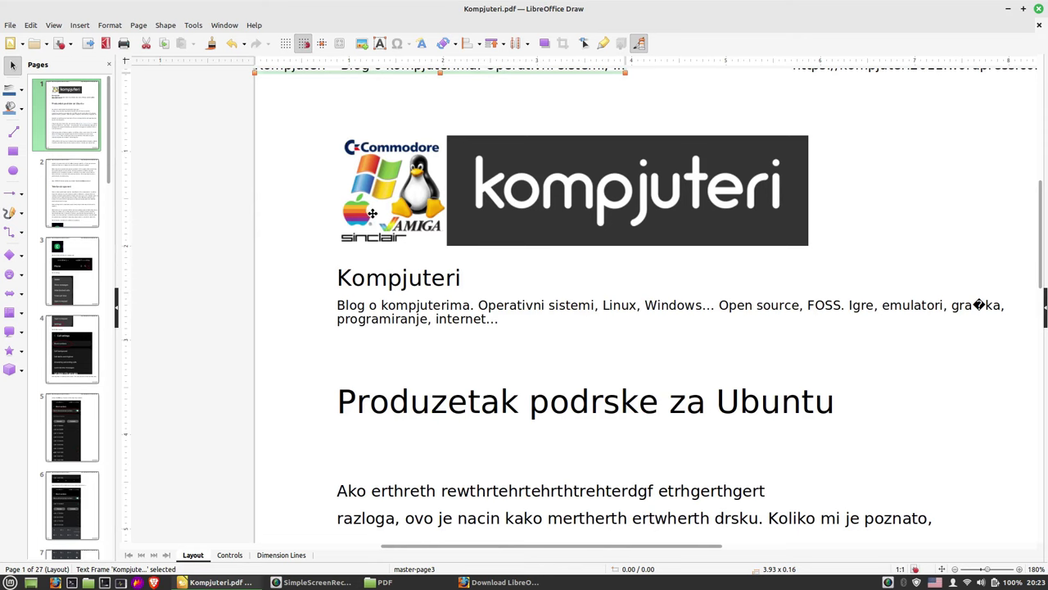
{"action": "left_click", "coordinate": [512, 305]}
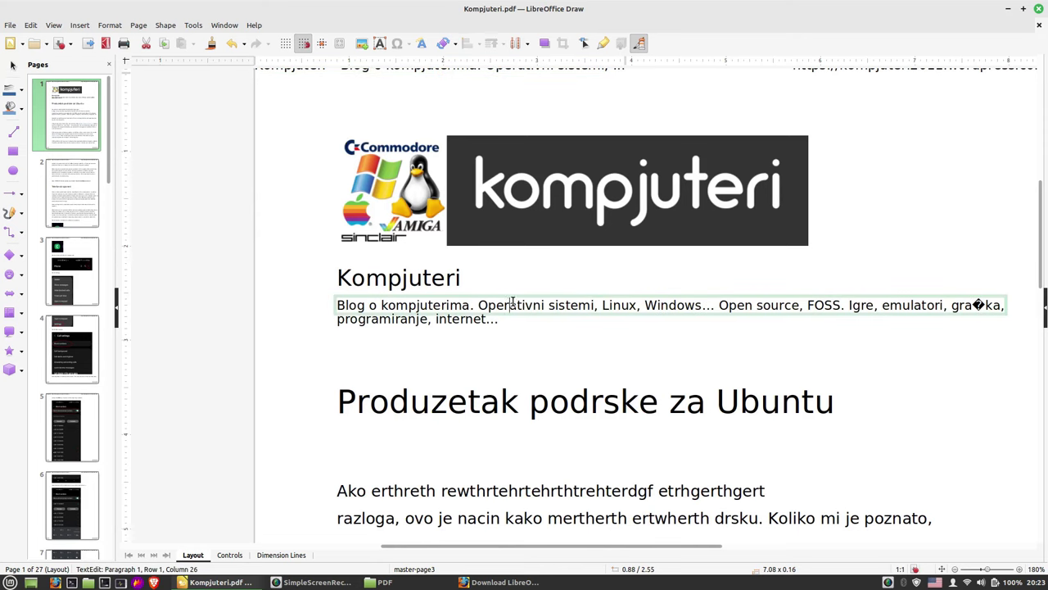
{"action": "scroll", "coordinate": [599, 307], "scroll_direction": "up", "scroll_amount": 3}
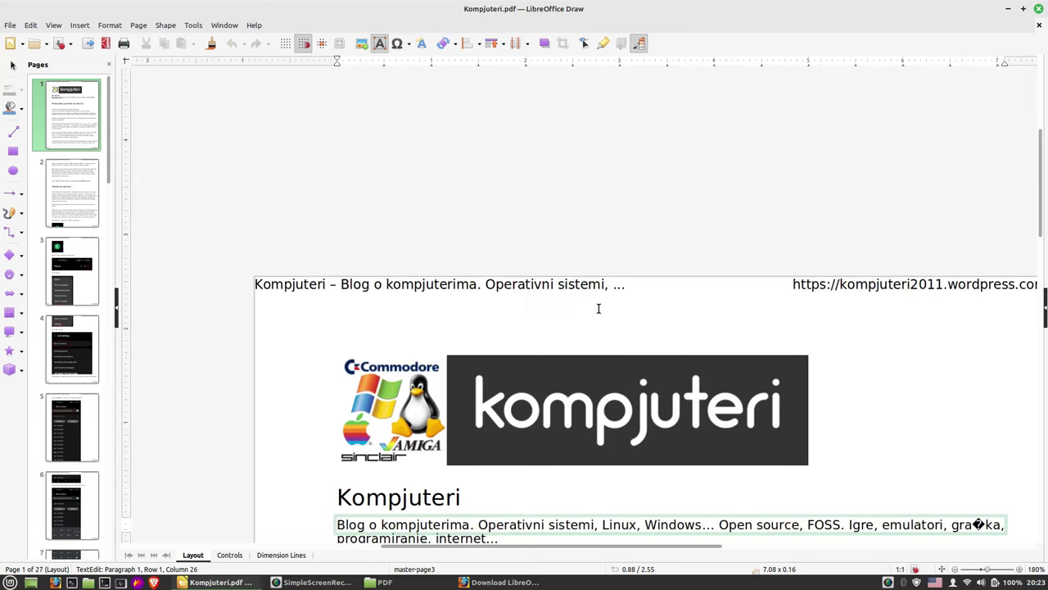
{"action": "scroll", "coordinate": [448, 321], "scroll_direction": "down", "scroll_amount": 10}
{"action": "scroll", "coordinate": [448, 321], "scroll_direction": "down", "scroll_amount": 3}
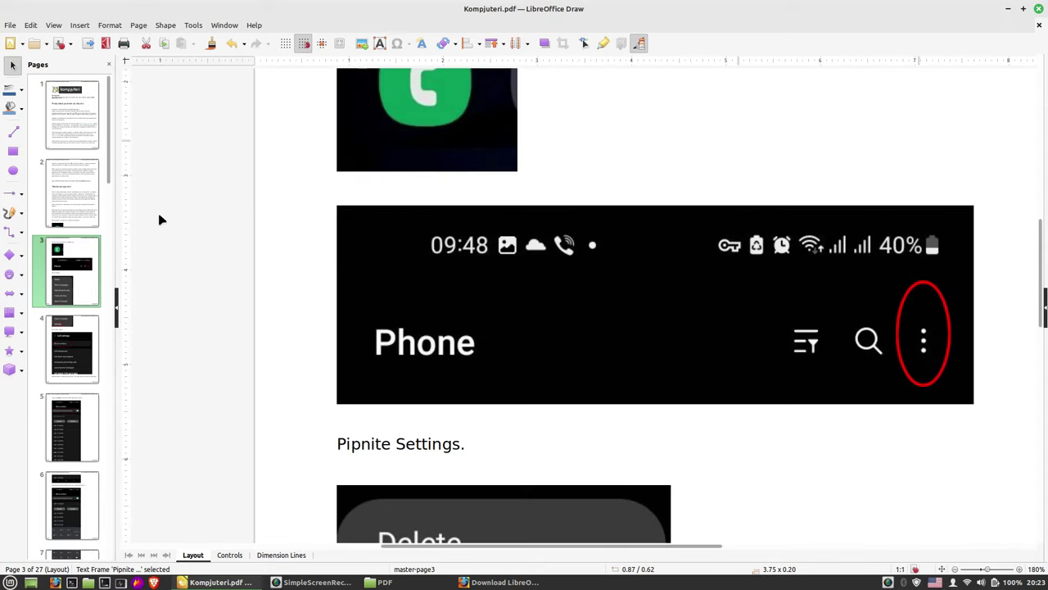
{"action": "left_click", "coordinate": [79, 189]}
{"action": "scroll", "coordinate": [543, 335], "scroll_direction": "down", "scroll_amount": 3}
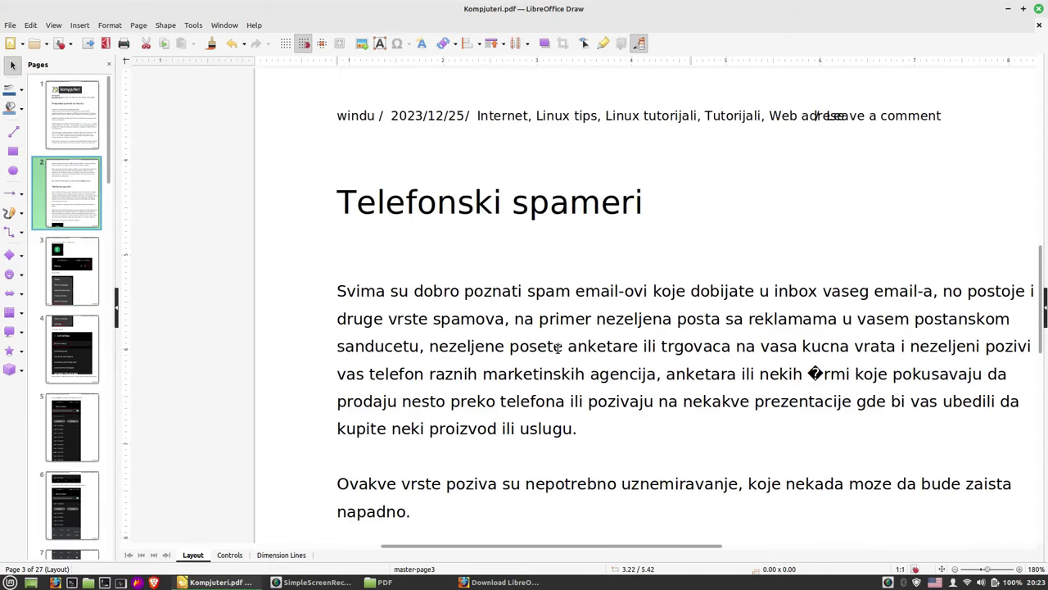
{"action": "left_click", "coordinate": [427, 283]}
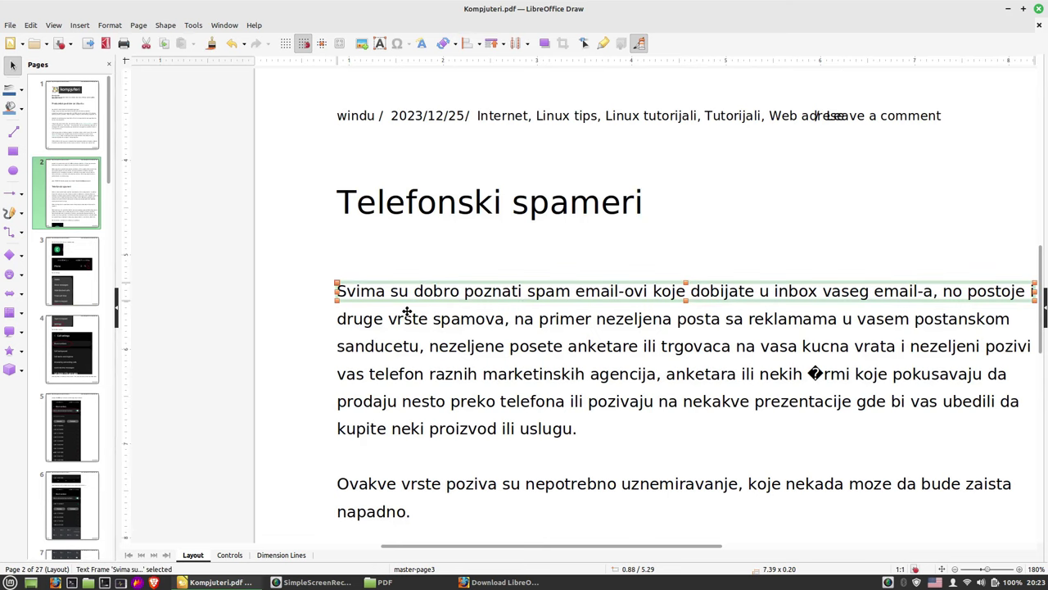
{"action": "left_click", "coordinate": [408, 311], "text": "shift"}
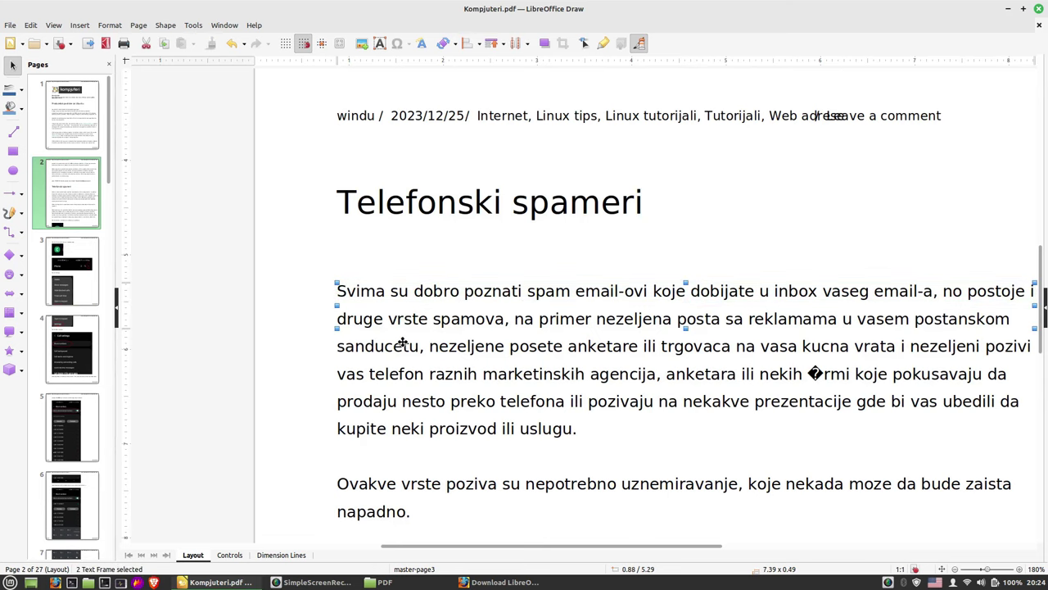
{"action": "left_click", "coordinate": [402, 338], "text": "shift"}
{"action": "left_click", "coordinate": [552, 482]}
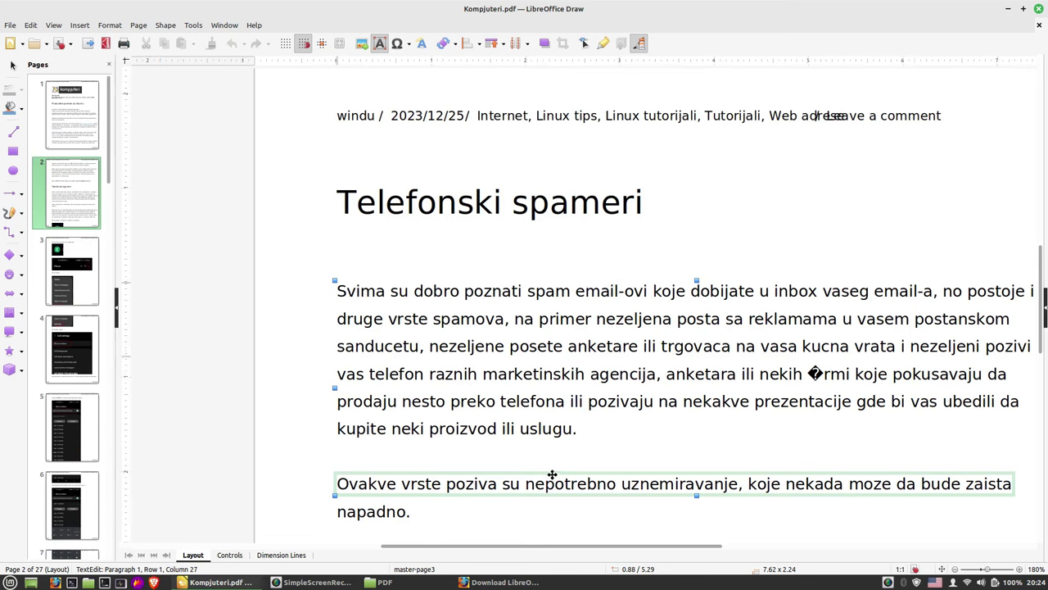
{"action": "left_click_drag", "start_coordinate": [552, 474], "coordinate": [376, 471]}
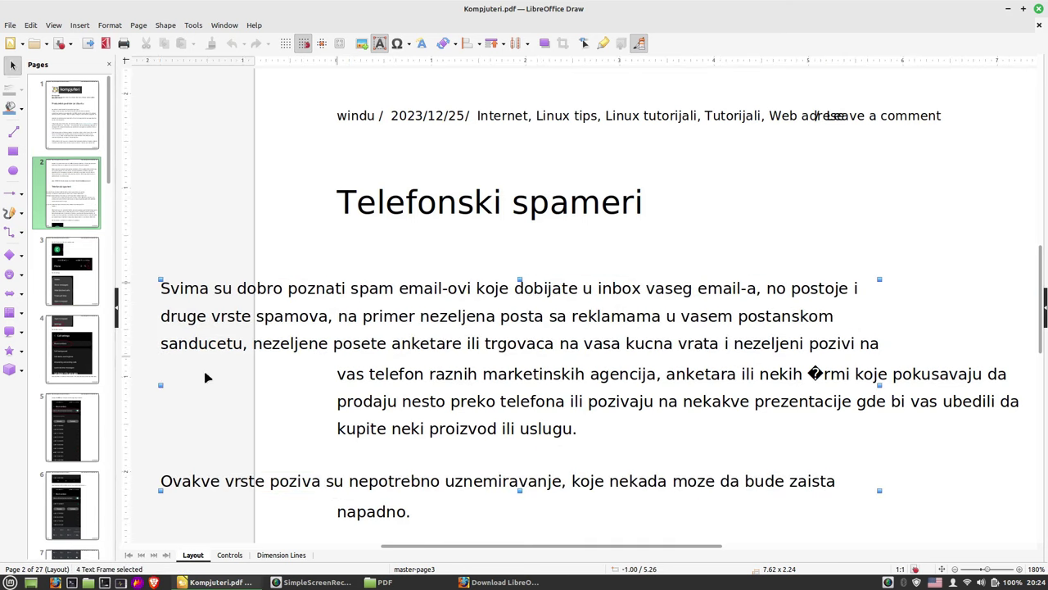
{"action": "key", "text": "ctrl+z"}
{"action": "left_click", "coordinate": [604, 315]}
{"action": "double_click", "coordinate": [810, 374]}
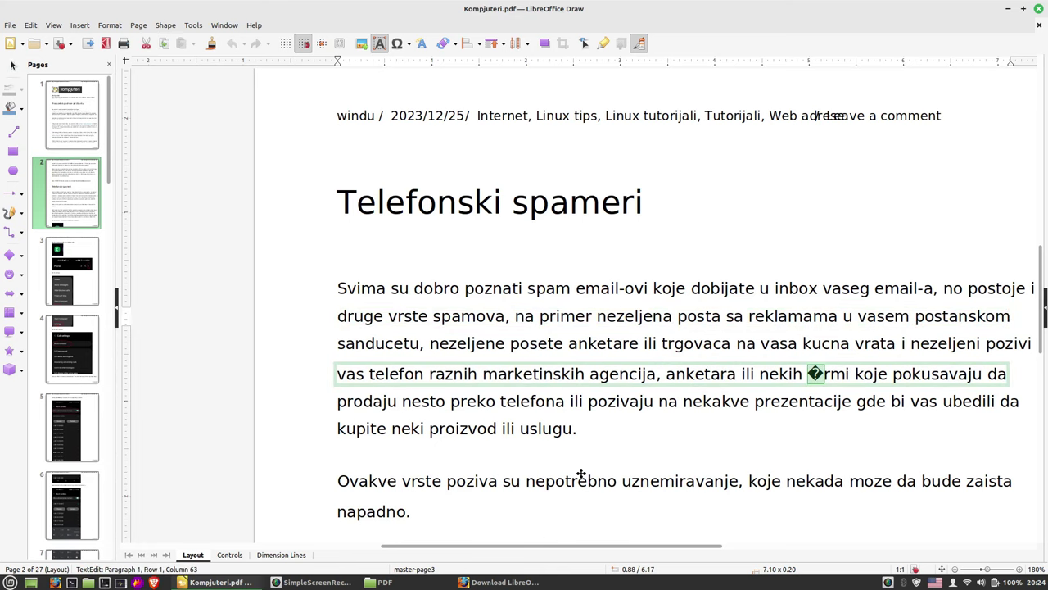
{"action": "left_click", "coordinate": [380, 584]}
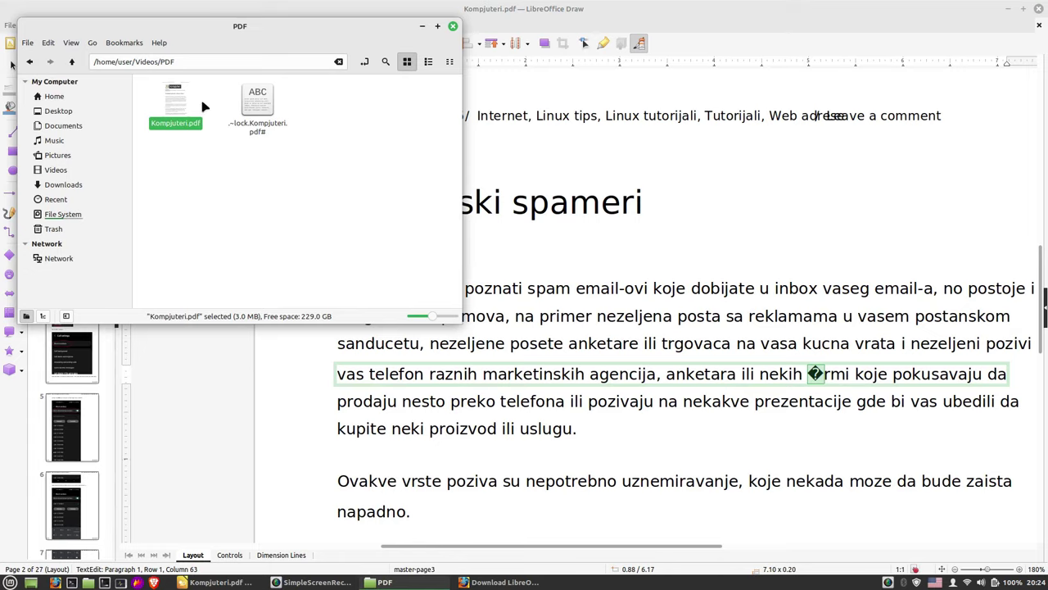
{"action": "double_click", "coordinate": [175, 102]}
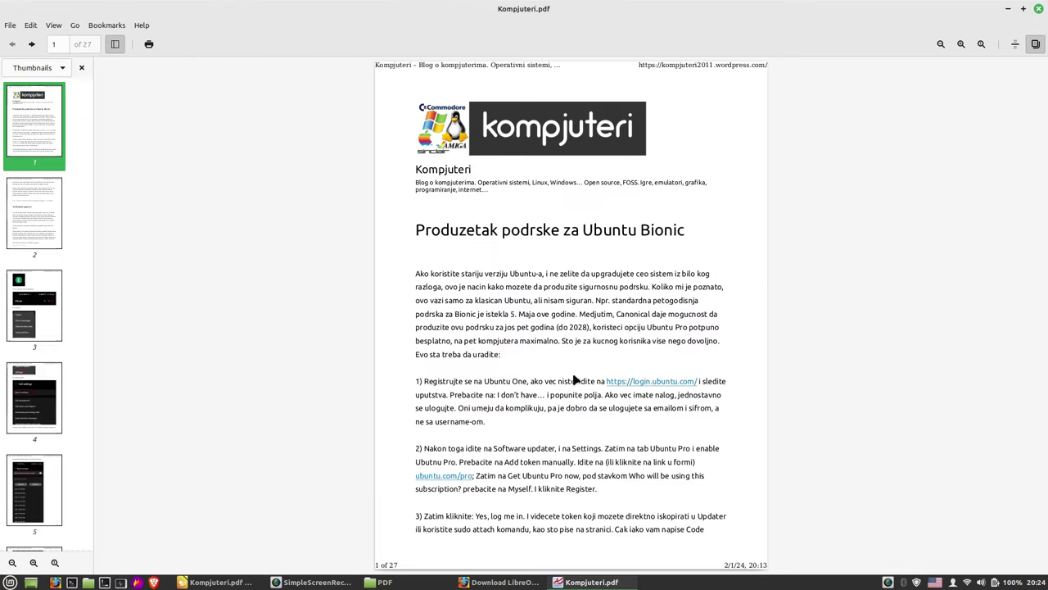
{"action": "left_click", "coordinate": [64, 223]}
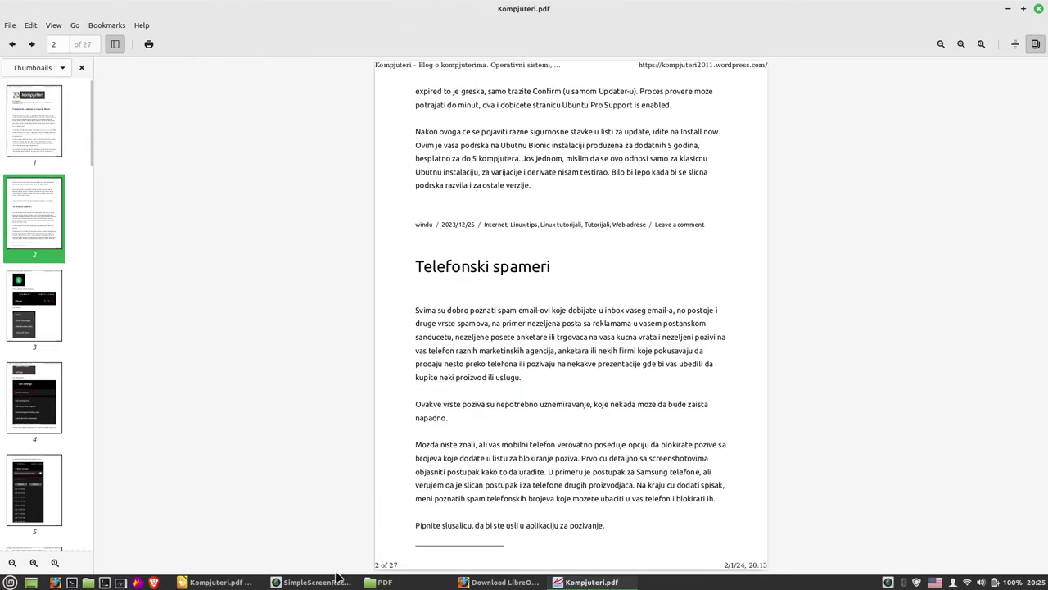
{"action": "left_click", "coordinate": [238, 582]}
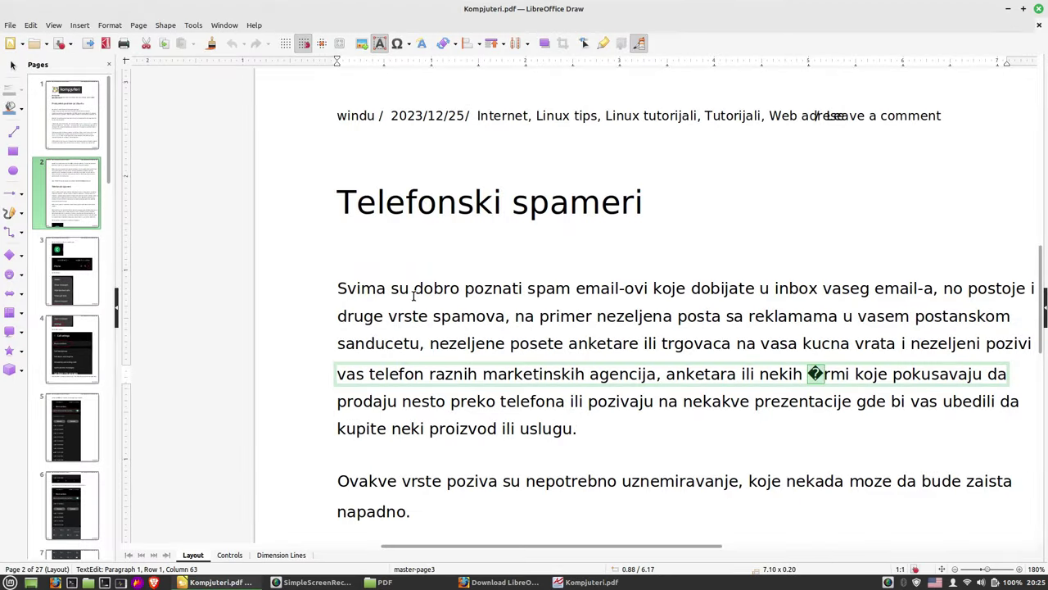
Zoom out of the drawing and switch to the Kompjuteri.pdf viewer at page 2
{"action": "scroll", "coordinate": [580, 315], "scroll_direction": "down", "scroll_amount": 1, "text": "ctrl"}
{"action": "scroll", "coordinate": [578, 316], "scroll_direction": "down", "scroll_amount": 1, "text": "ctrl"}
{"action": "scroll", "coordinate": [575, 317], "scroll_direction": "down", "scroll_amount": 1, "text": "ctrl"}
{"action": "scroll", "coordinate": [575, 318], "scroll_direction": "down", "scroll_amount": 1, "text": "ctrl"}
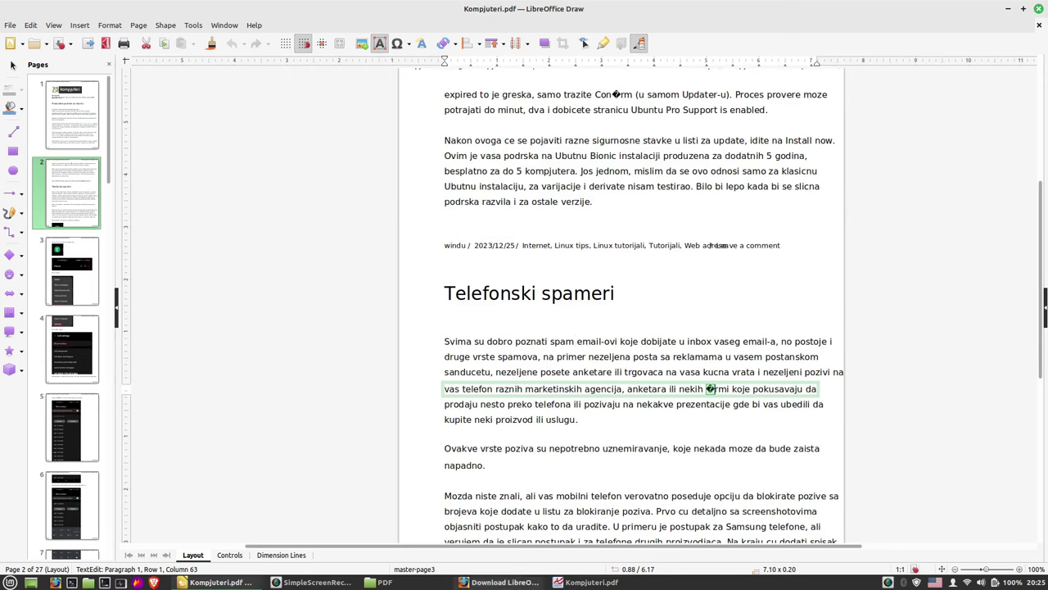
{"action": "left_click", "coordinate": [585, 582]}
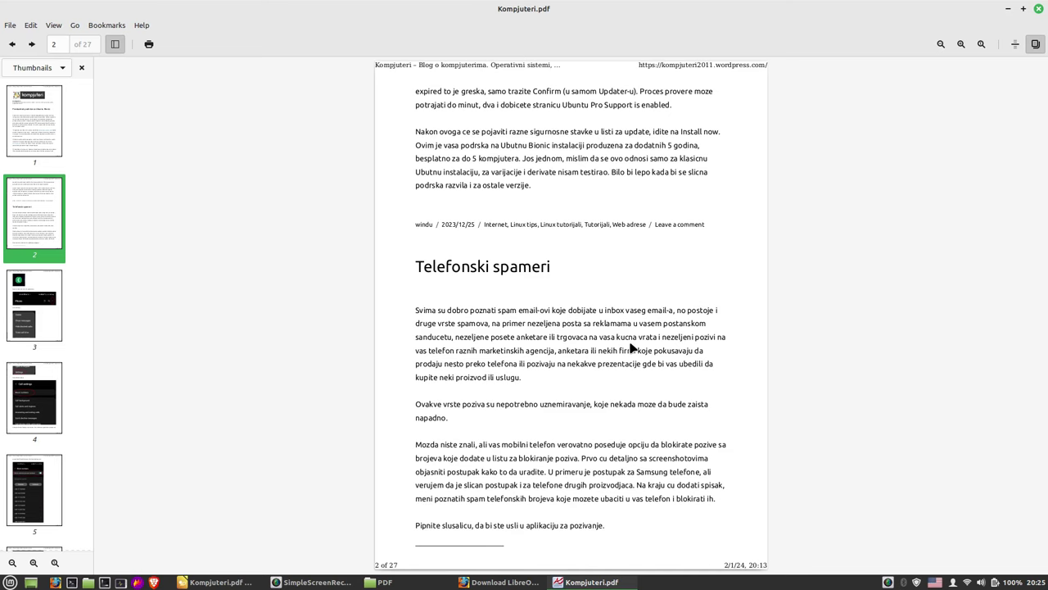
Highlight 'firmi' in the PDF, then switch via Firefox back to the Kompjuteri.pdf drawing
{"action": "scroll", "coordinate": [630, 346], "scroll_direction": "up", "scroll_amount": 1}
{"action": "scroll", "coordinate": [634, 351], "scroll_direction": "up", "scroll_amount": 1}
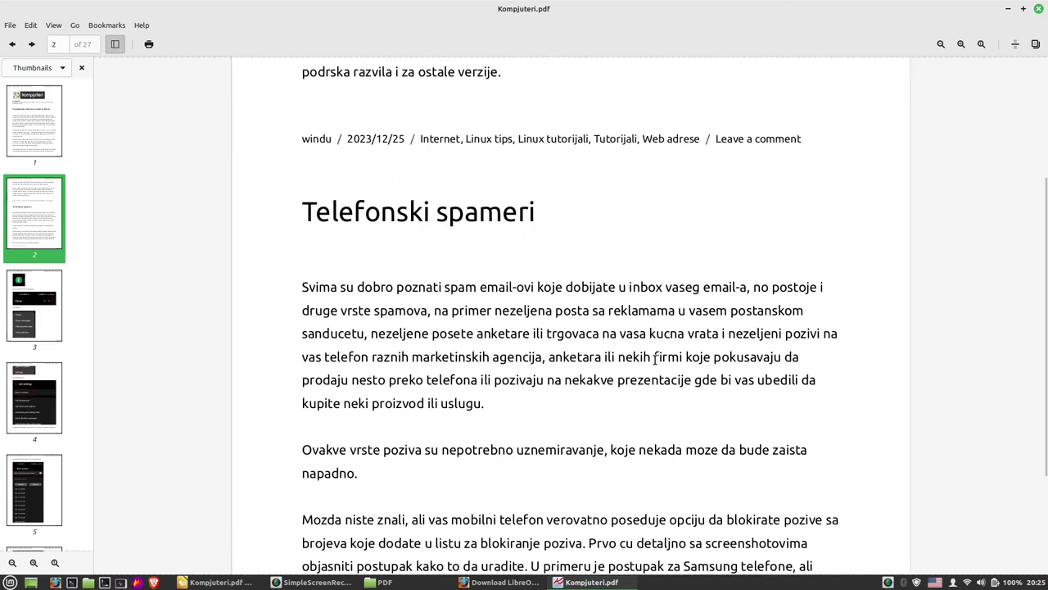
{"action": "key", "text": "ctrl"}
{"action": "left_click_drag", "start_coordinate": [633, 354], "coordinate": [692, 358]}
{"action": "left_click", "coordinate": [691, 358]}
{"action": "left_click", "coordinate": [493, 583]}
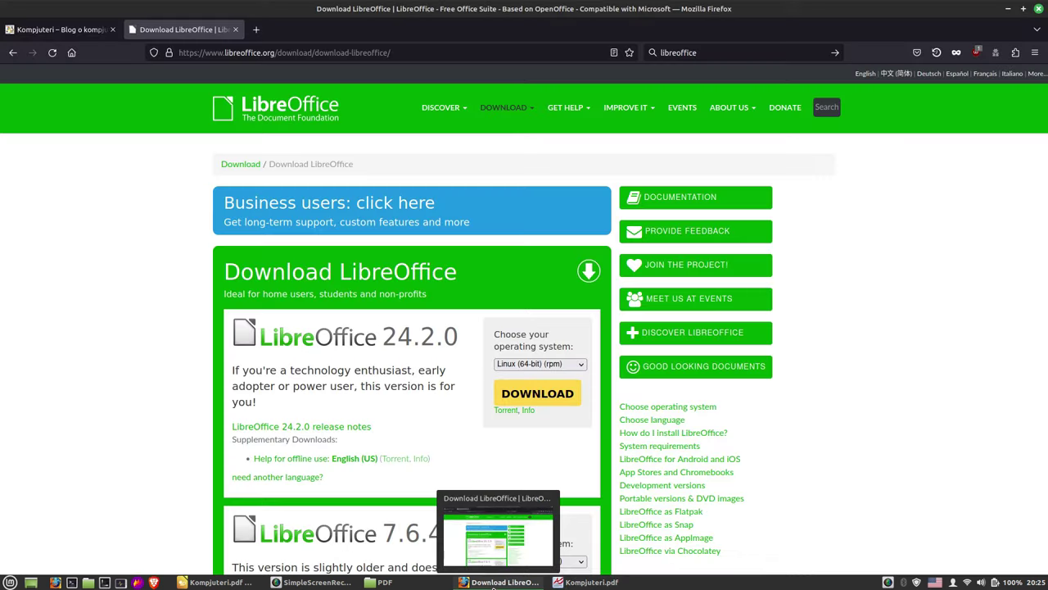
{"action": "left_click", "coordinate": [217, 583]}
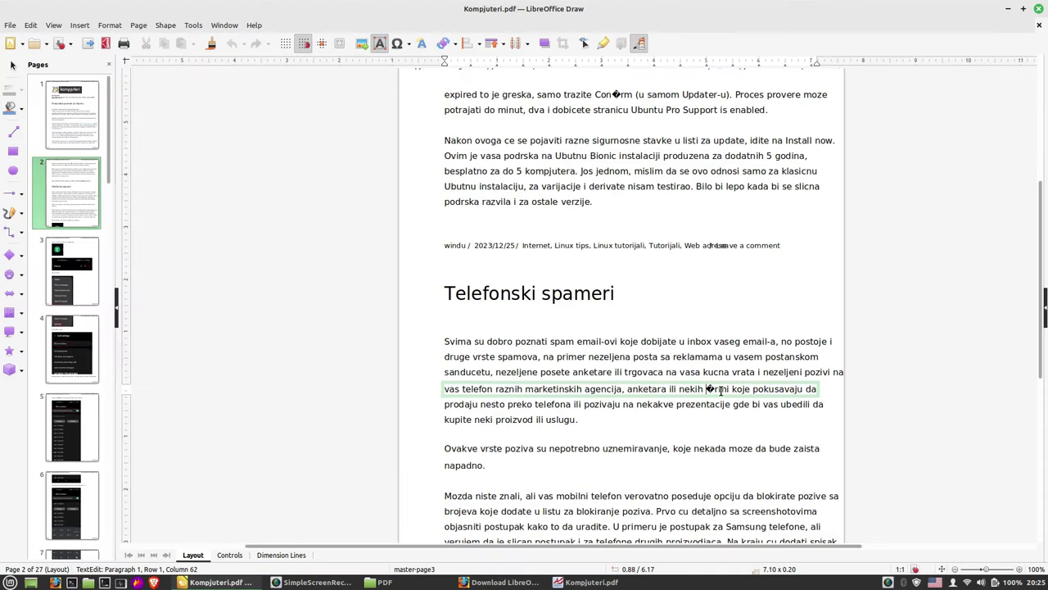
Replace the garbled character with 'Fi' so the paragraph reads 'nekih Firmi'
{"action": "key", "text": "Delete"}
{"action": "type", "text": "Fi"}
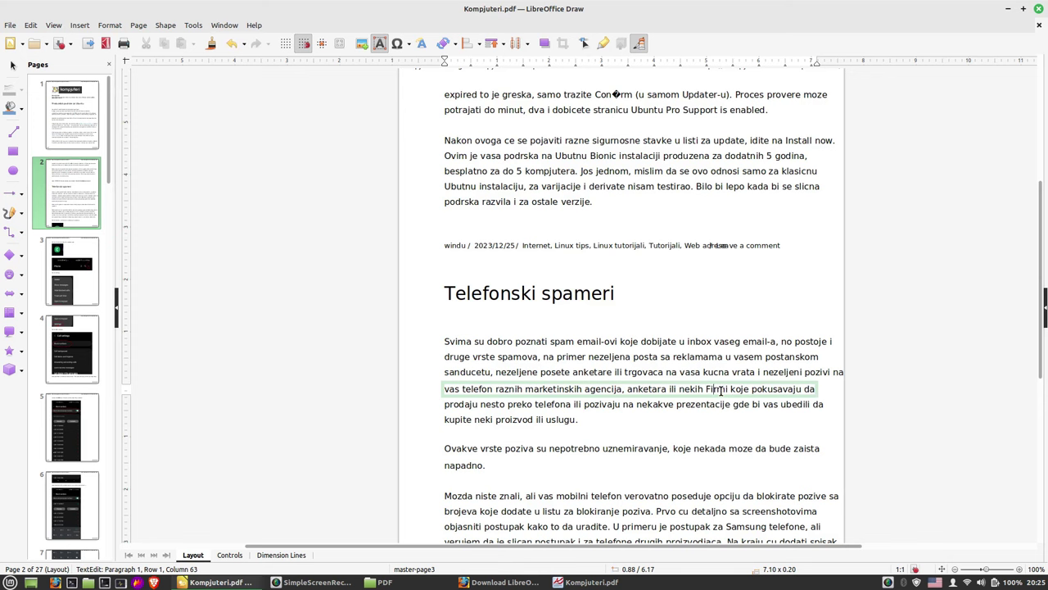
{"action": "scroll", "coordinate": [721, 411], "scroll_direction": "up", "scroll_amount": 1, "text": "ctrl"}
{"action": "scroll", "coordinate": [751, 413], "scroll_direction": "up", "scroll_amount": 2, "text": "ctrl"}
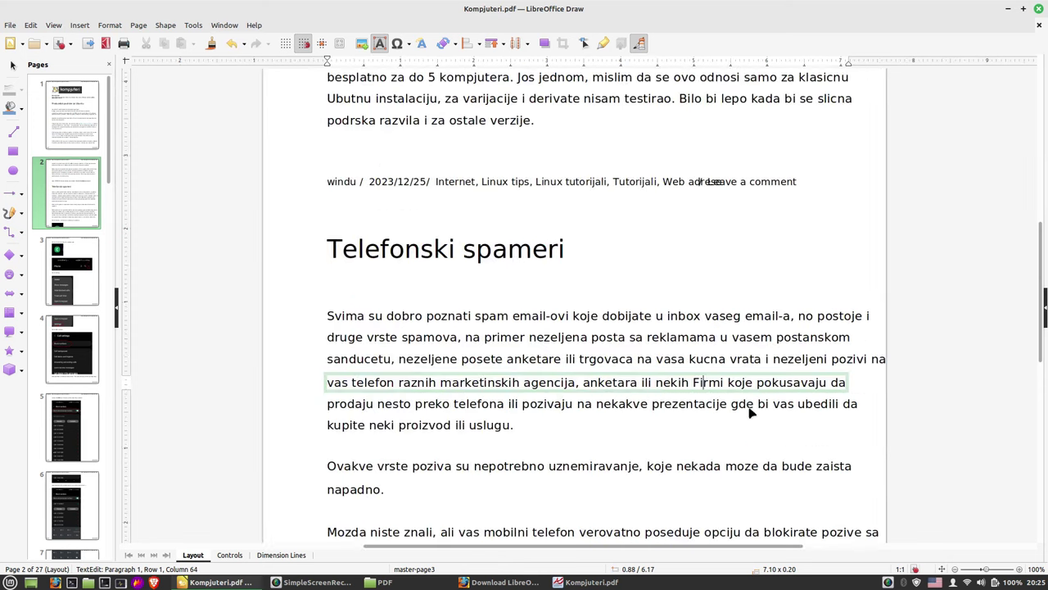
{"action": "left_click", "coordinate": [748, 264]}
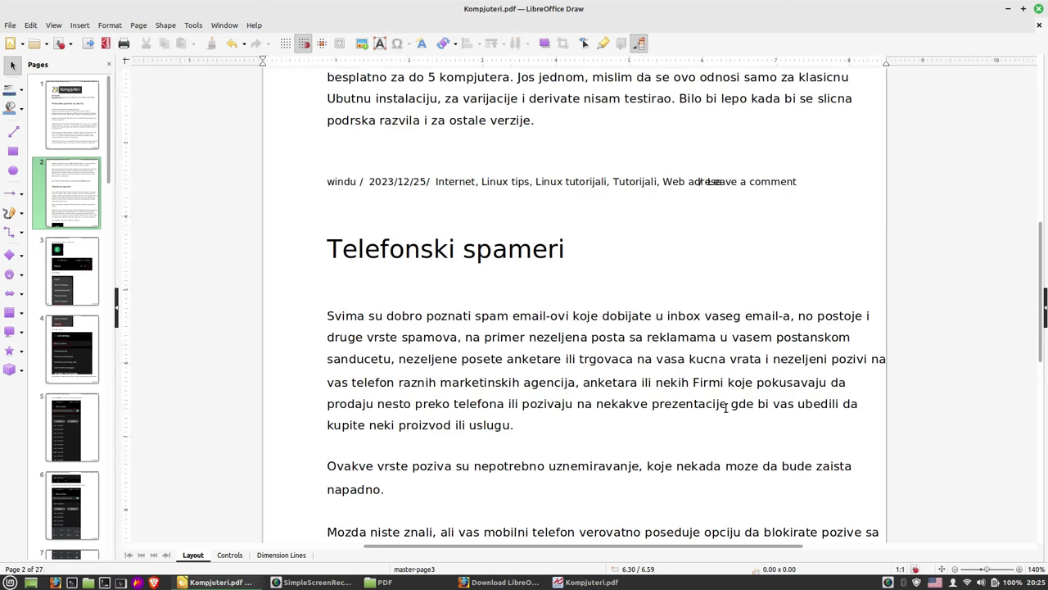
Select the garbled 'Con�rm' word in the opening Ubuntu Pro Support line
{"action": "scroll", "coordinate": [725, 407], "scroll_direction": "down", "scroll_amount": 3}
{"action": "scroll", "coordinate": [747, 319], "scroll_direction": "down", "scroll_amount": 4}
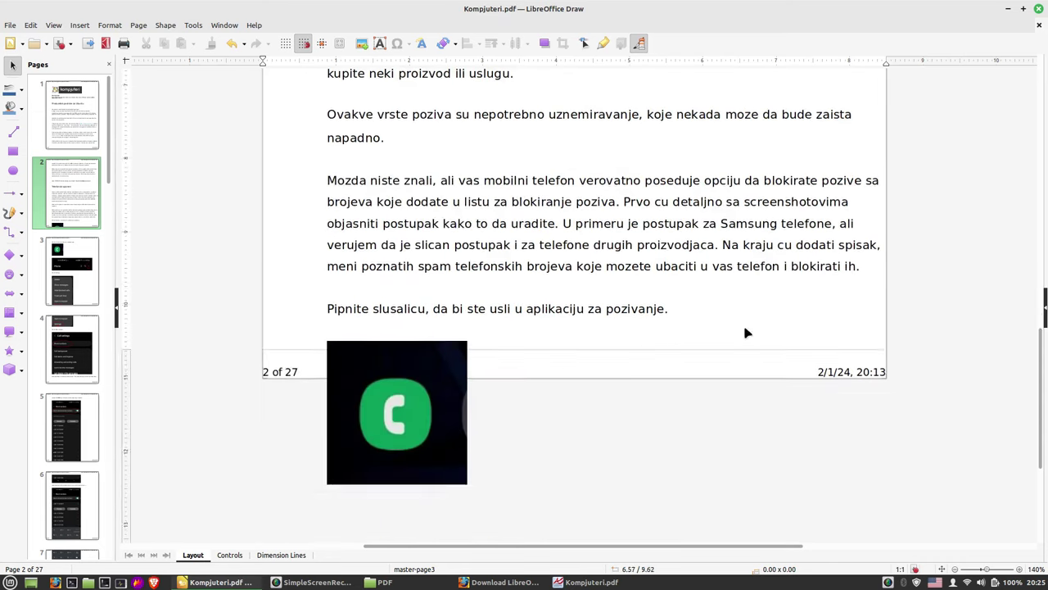
{"action": "scroll", "coordinate": [655, 336], "scroll_direction": "up", "scroll_amount": 4}
{"action": "scroll", "coordinate": [655, 360], "scroll_direction": "up", "scroll_amount": 6}
{"action": "scroll", "coordinate": [655, 366], "scroll_direction": "up", "scroll_amount": 3}
{"action": "double_click", "coordinate": [574, 268]}
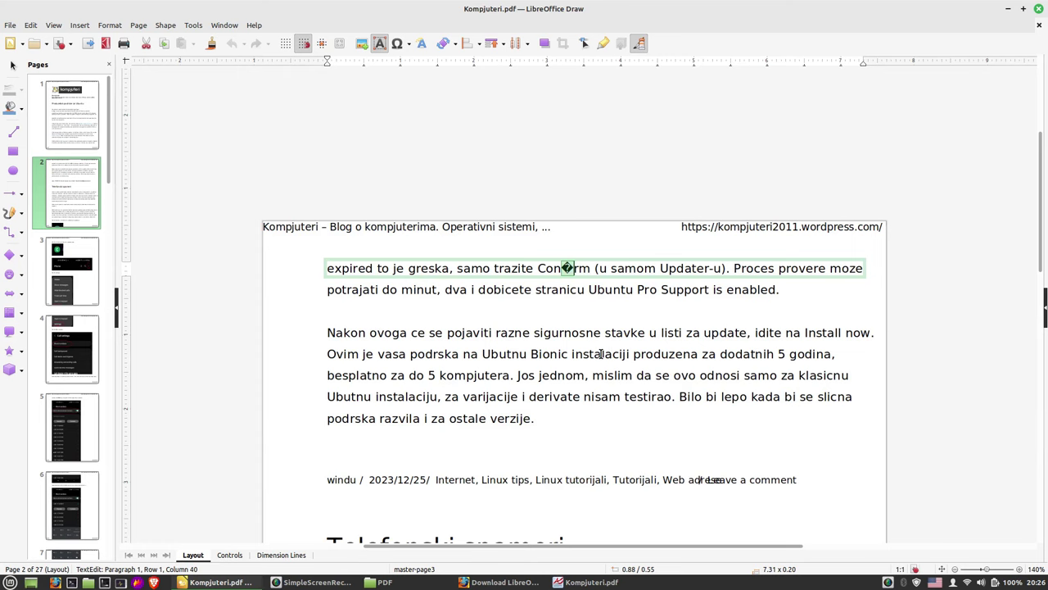
Flip through pages 3 and 5, then return to page 1's 'Produzetak podrske za Ubuntu' heading
{"action": "scroll", "coordinate": [600, 354], "scroll_direction": "down", "scroll_amount": 4}
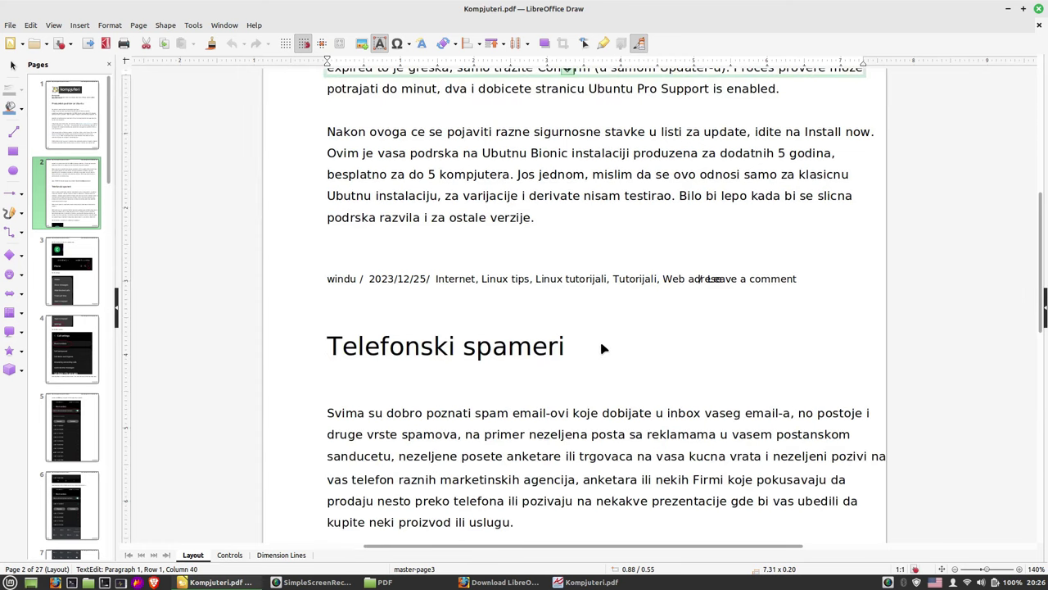
{"action": "scroll", "coordinate": [583, 301], "scroll_direction": "up", "scroll_amount": 4}
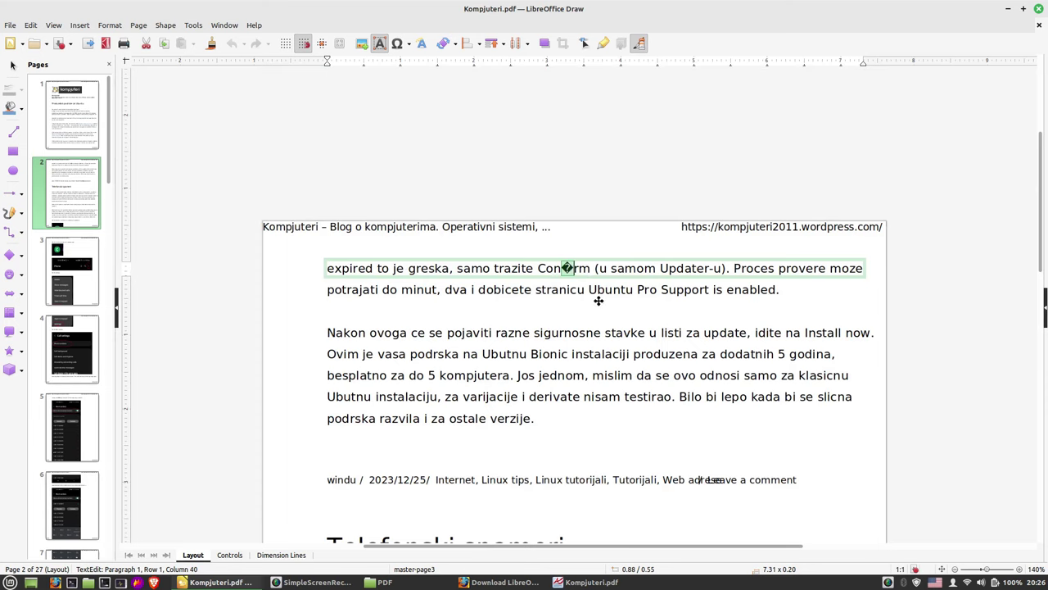
{"action": "scroll", "coordinate": [597, 361], "scroll_direction": "down", "scroll_amount": 4}
{"action": "left_click", "coordinate": [72, 270]}
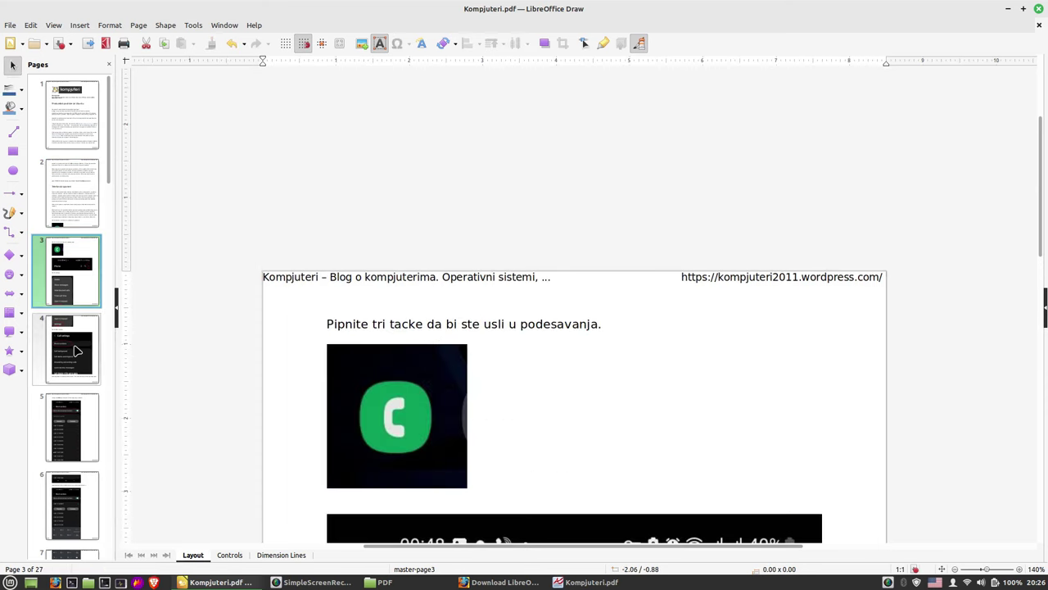
{"action": "left_click", "coordinate": [59, 429]}
{"action": "left_click", "coordinate": [70, 114]}
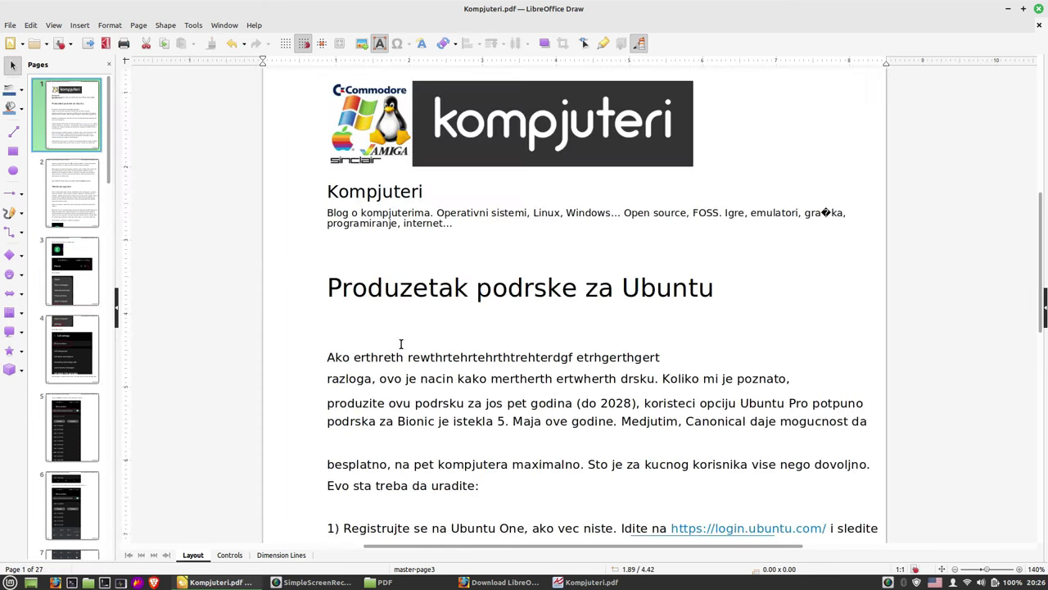
{"action": "scroll", "coordinate": [400, 343], "scroll_direction": "down", "scroll_amount": 3}
{"action": "scroll", "coordinate": [622, 278], "scroll_direction": "down", "scroll_amount": 1}
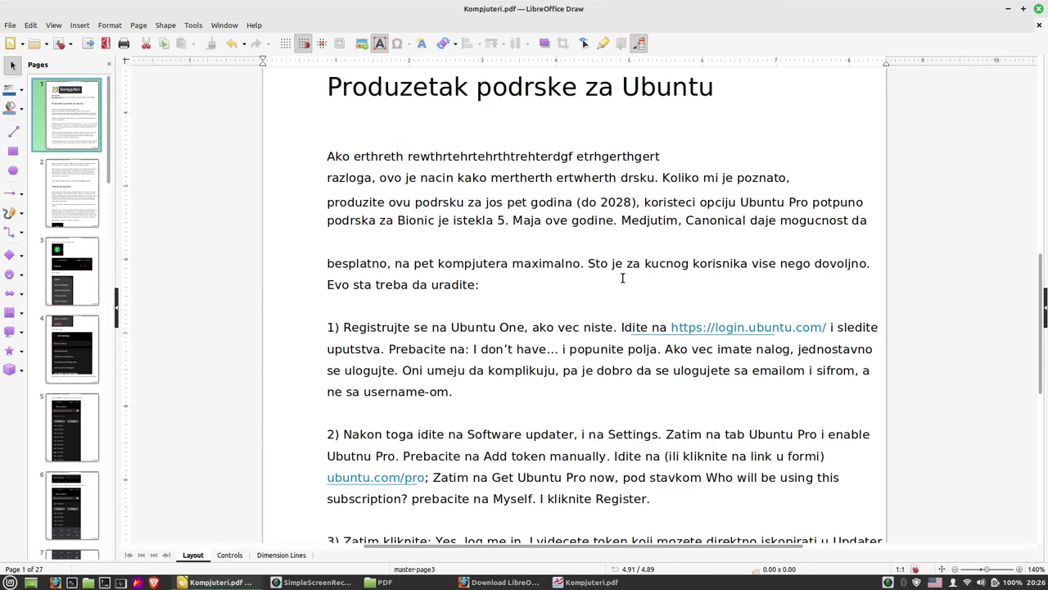
Save the drawing as Kompjuteri.odg (ODF Drawing) in Videos/PDF and bring up the PDF folder window
{"action": "left_click", "coordinate": [10, 25]}
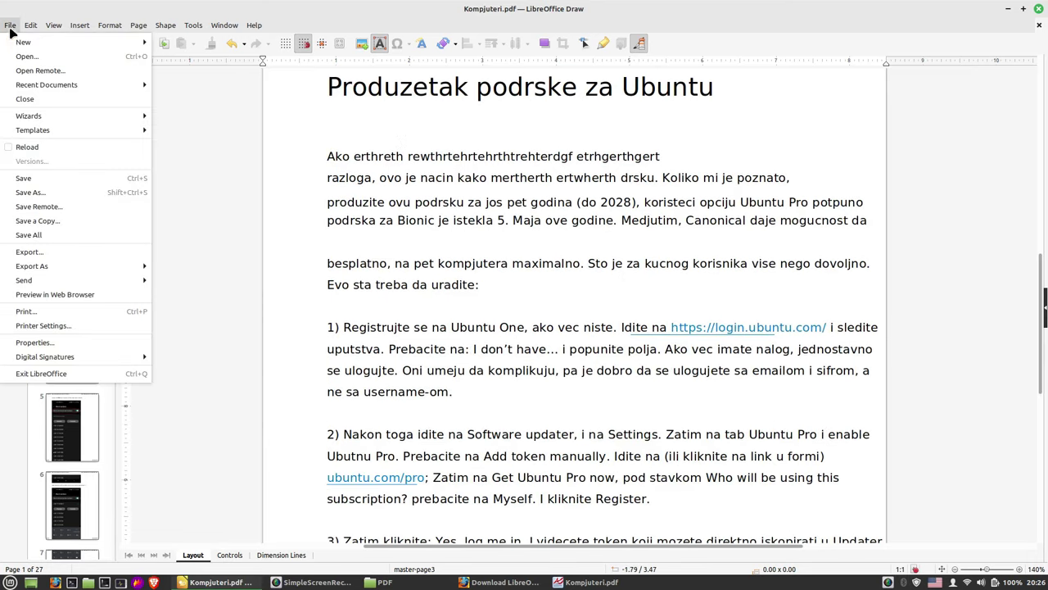
{"action": "left_click", "coordinate": [69, 191]}
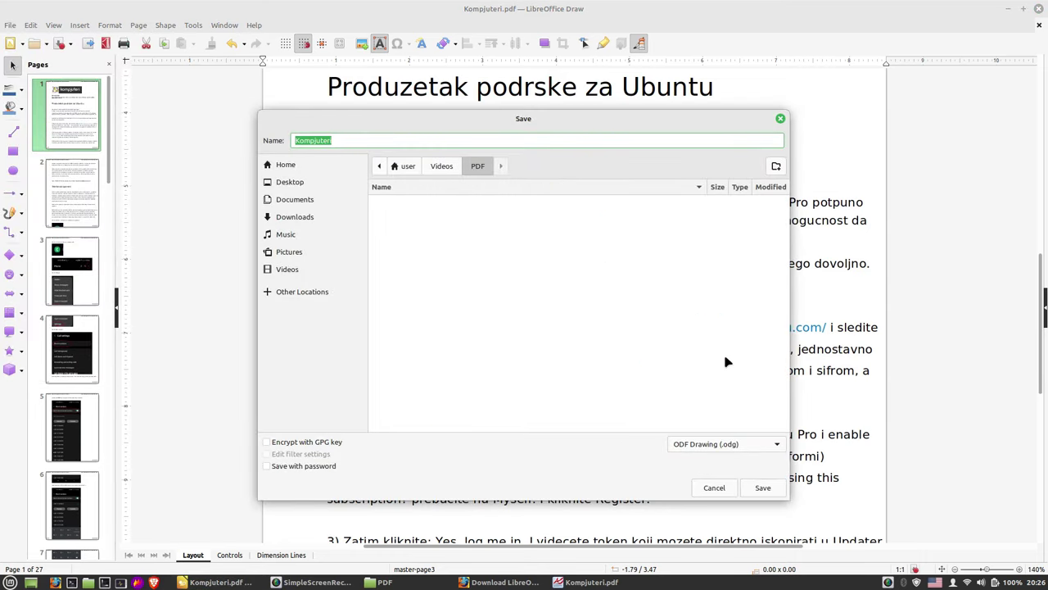
{"action": "left_click", "coordinate": [762, 487]}
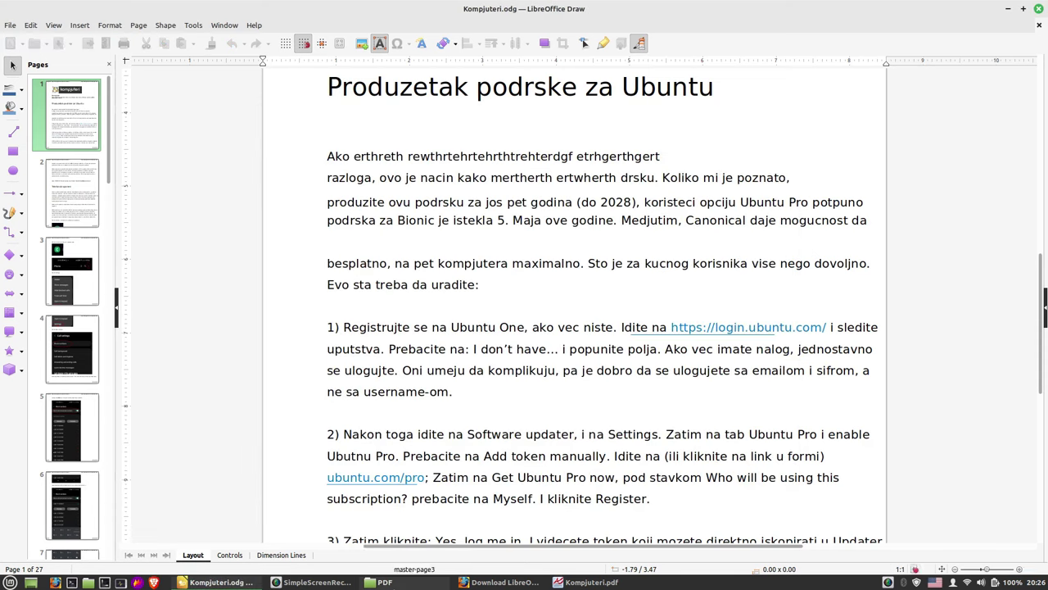
{"action": "left_click", "coordinate": [378, 582]}
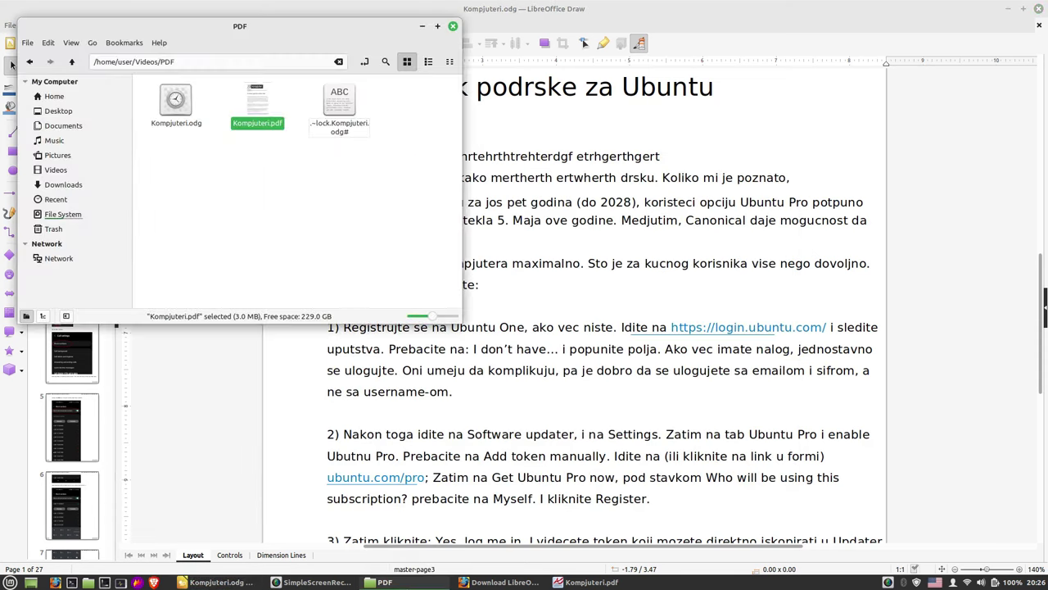
Close the Draw window and reopen Kompjuteri.odg from the Nemo PDF folder
{"action": "left_click", "coordinate": [296, 192]}
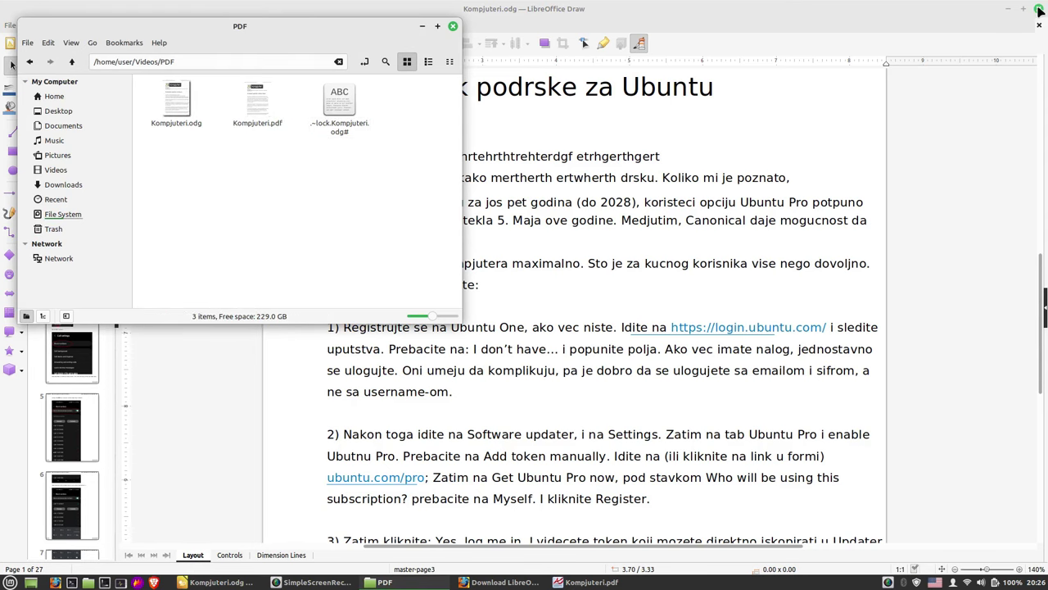
{"action": "left_click", "coordinate": [1036, 9]}
{"action": "left_click", "coordinate": [174, 96]}
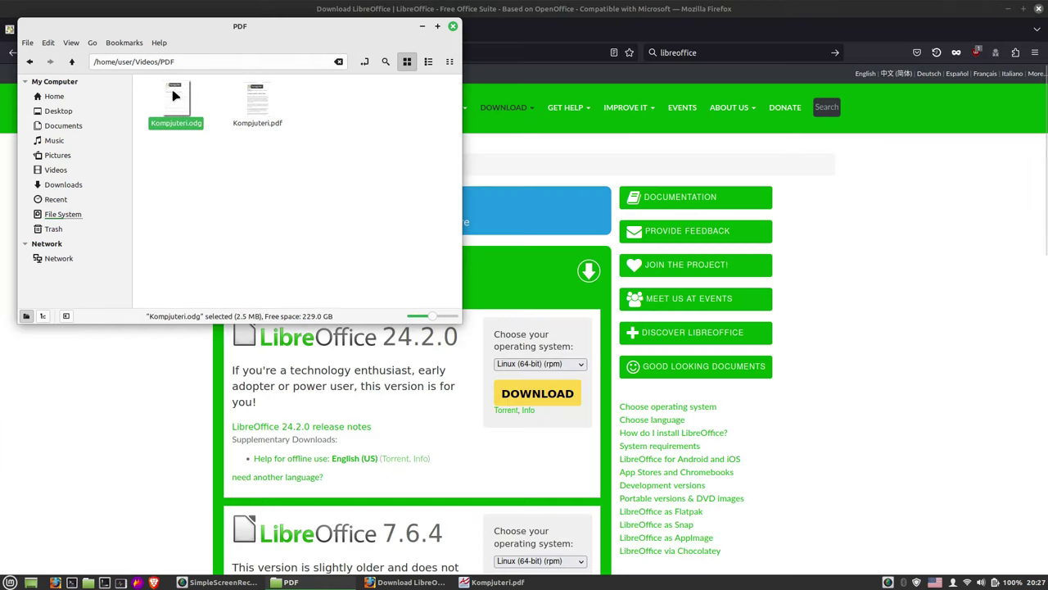
{"action": "double_click", "coordinate": [174, 96]}
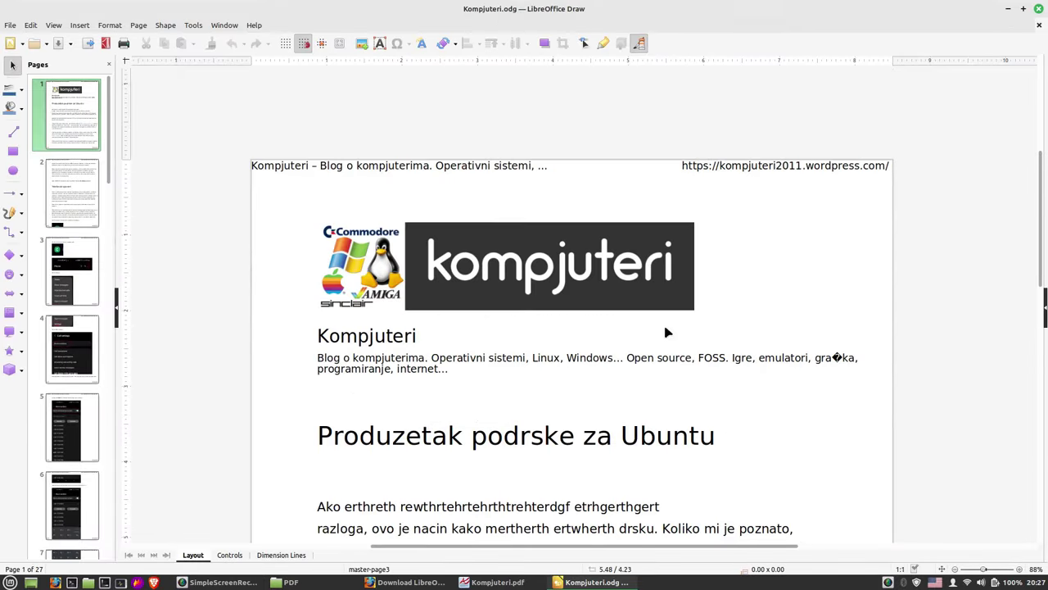
{"action": "scroll", "coordinate": [667, 290], "scroll_direction": "down", "scroll_amount": 3}
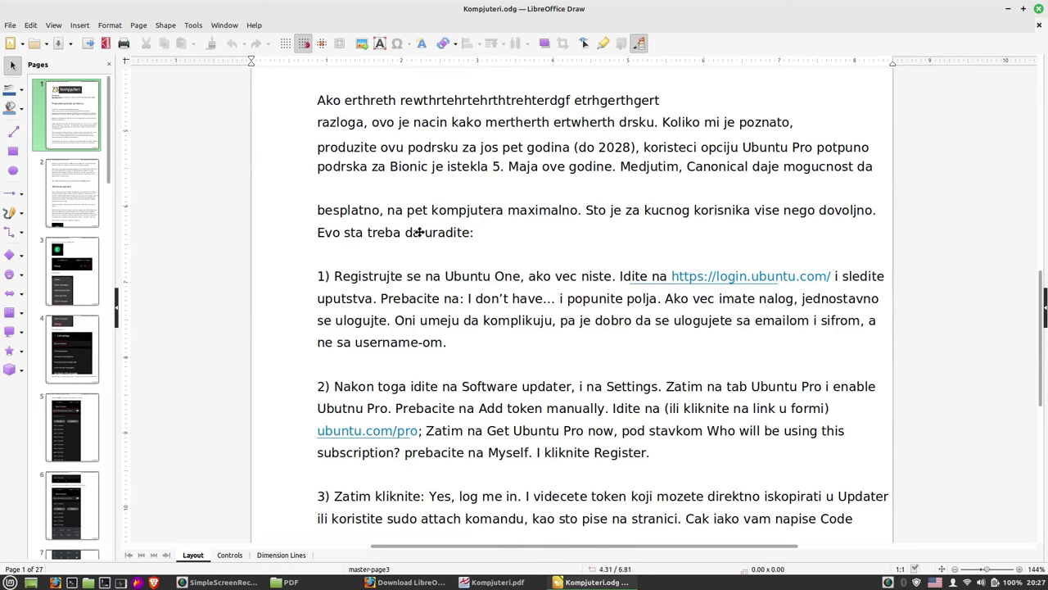
Export the drawing via File > Export as PDF file Kompjuteri 2.pdf in the PDF folder
{"action": "left_click", "coordinate": [9, 26]}
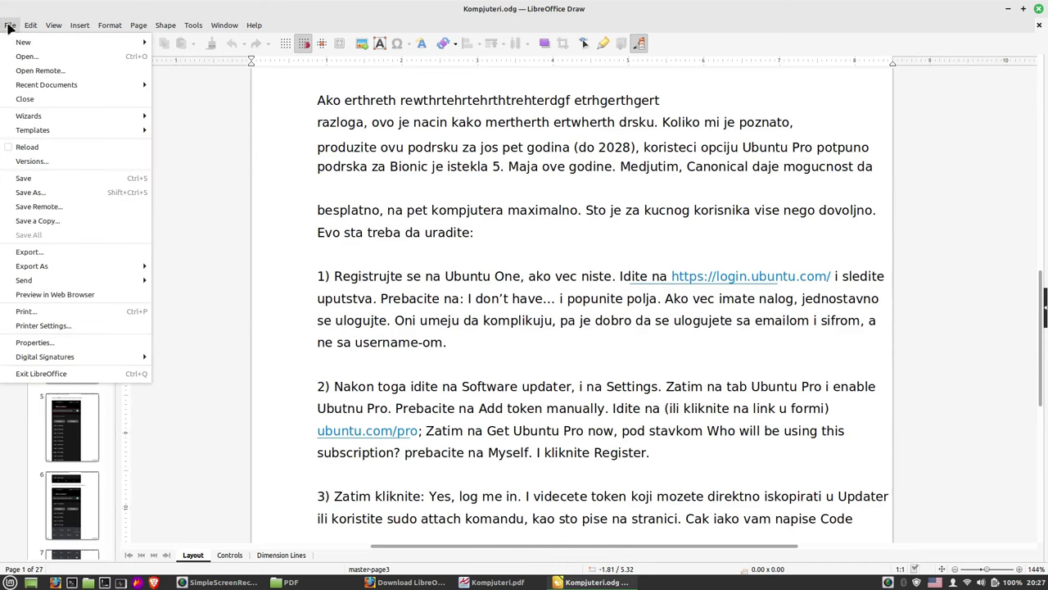
{"action": "mouse_move", "coordinate": [33, 267]}
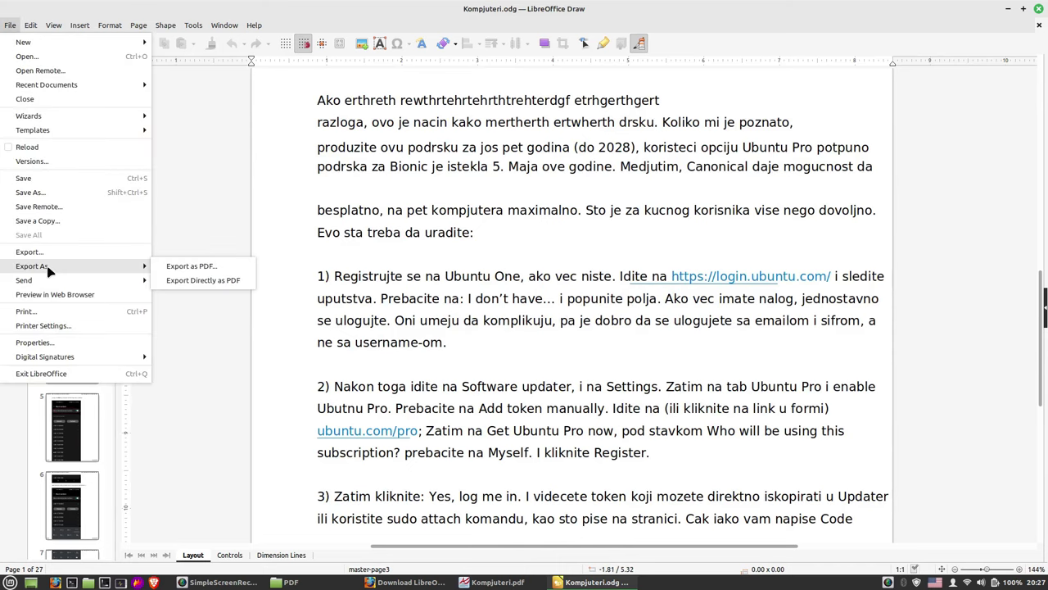
{"action": "left_click", "coordinate": [220, 283]}
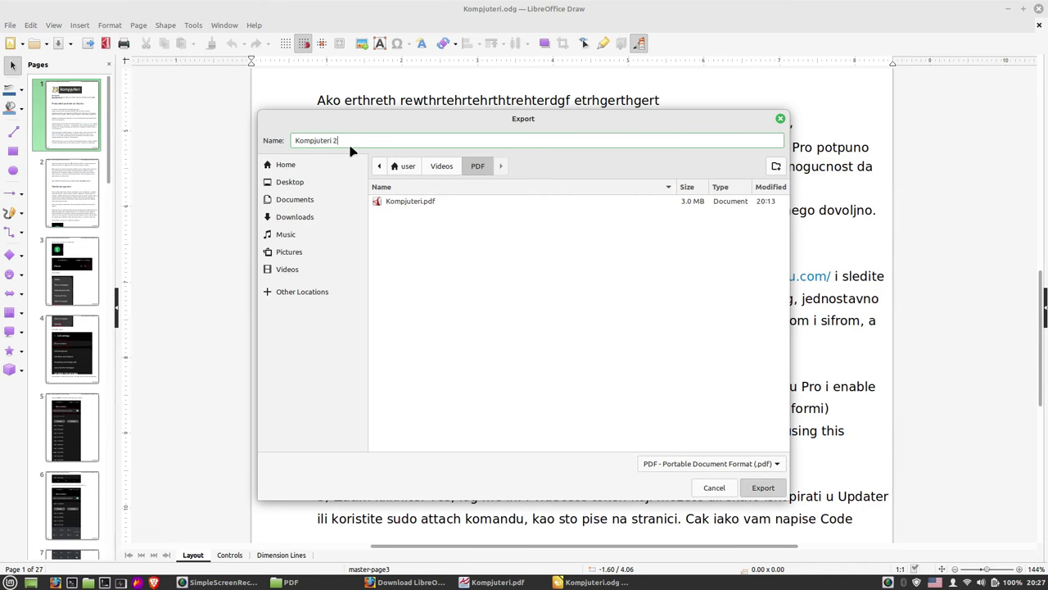
{"action": "left_click", "coordinate": [763, 487]}
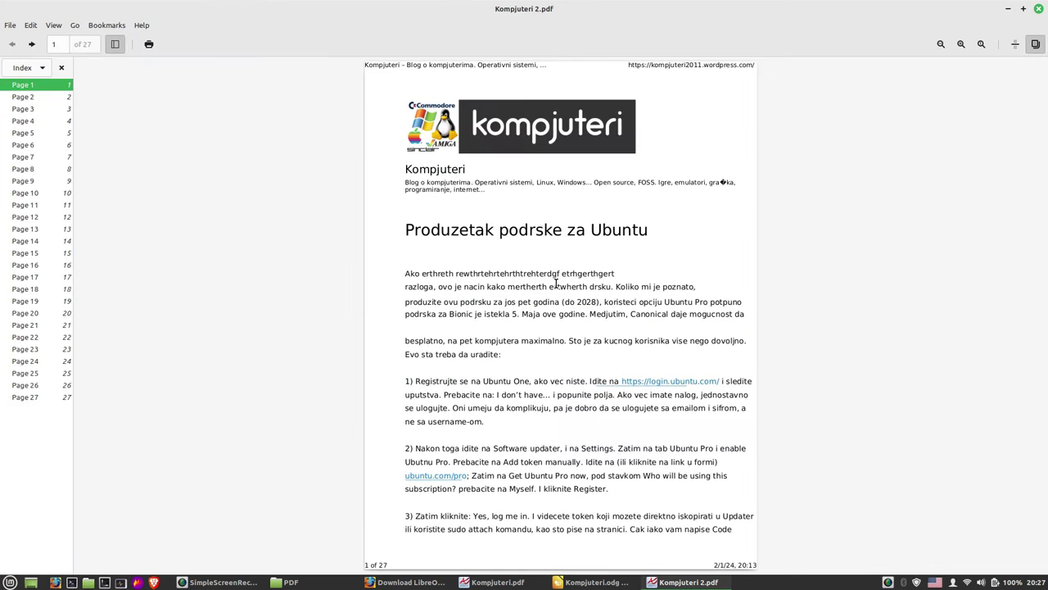
Scroll through the pages of Kompjuteri 2.pdf, then close Xreader and minimize the PDF folder window
{"action": "scroll", "coordinate": [556, 283], "scroll_direction": "down", "scroll_amount": 15}
{"action": "scroll", "coordinate": [556, 311], "scroll_direction": "down", "scroll_amount": 15}
{"action": "scroll", "coordinate": [556, 311], "scroll_direction": "up", "scroll_amount": 5}
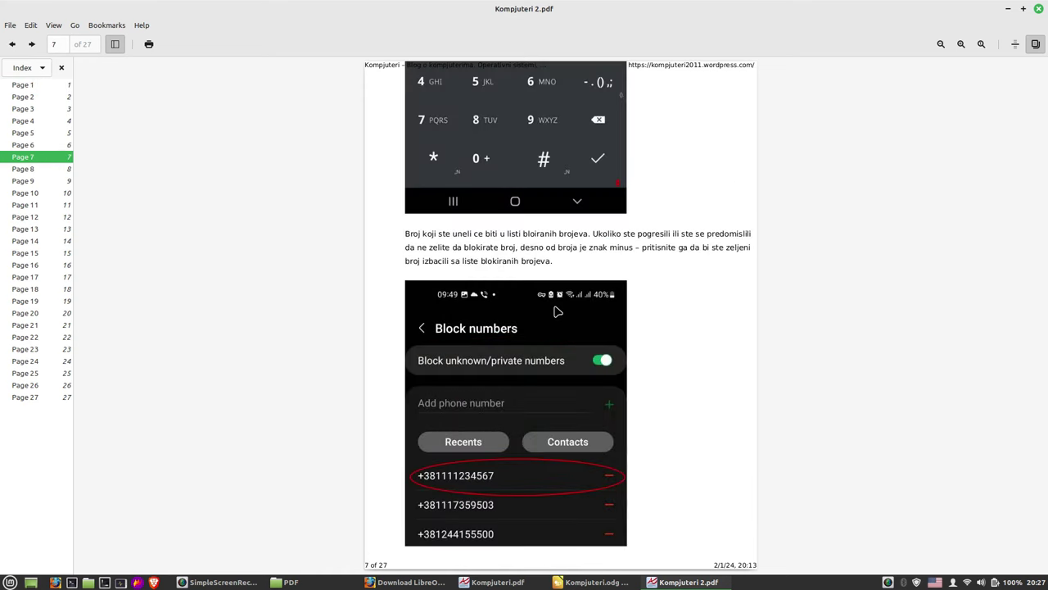
{"action": "scroll", "coordinate": [556, 312], "scroll_direction": "down", "scroll_amount": 4}
{"action": "scroll", "coordinate": [556, 311], "scroll_direction": "down", "scroll_amount": 20}
{"action": "scroll", "coordinate": [554, 305], "scroll_direction": "down", "scroll_amount": 8}
{"action": "scroll", "coordinate": [555, 305], "scroll_direction": "down", "scroll_amount": 15}
{"action": "scroll", "coordinate": [555, 305], "scroll_direction": "down", "scroll_amount": 5}
{"action": "scroll", "coordinate": [555, 304], "scroll_direction": "up", "scroll_amount": 20}
{"action": "left_click", "coordinate": [1038, 8]}
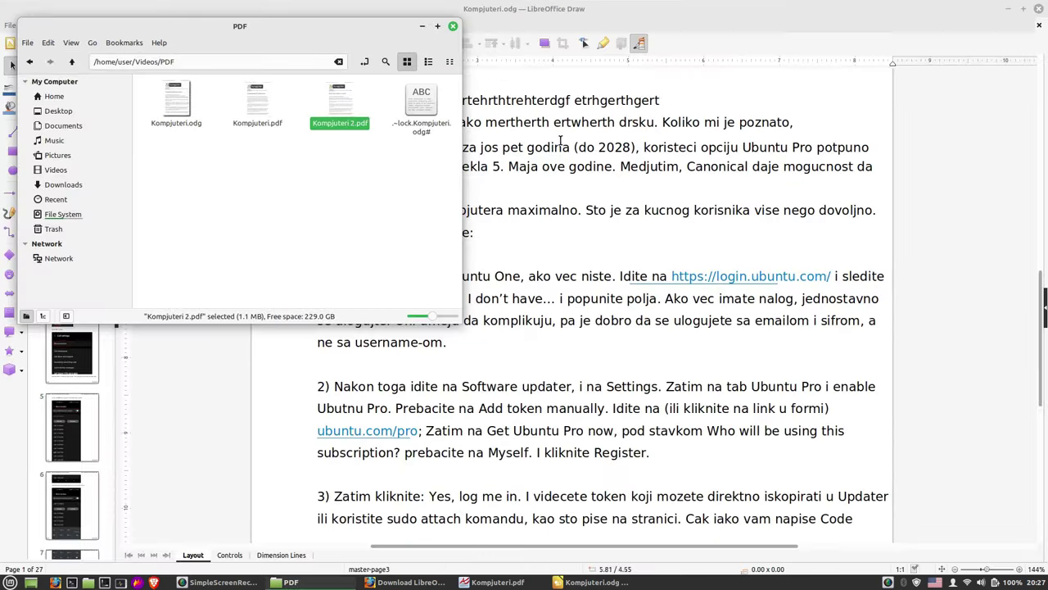
{"action": "left_click", "coordinate": [423, 26]}
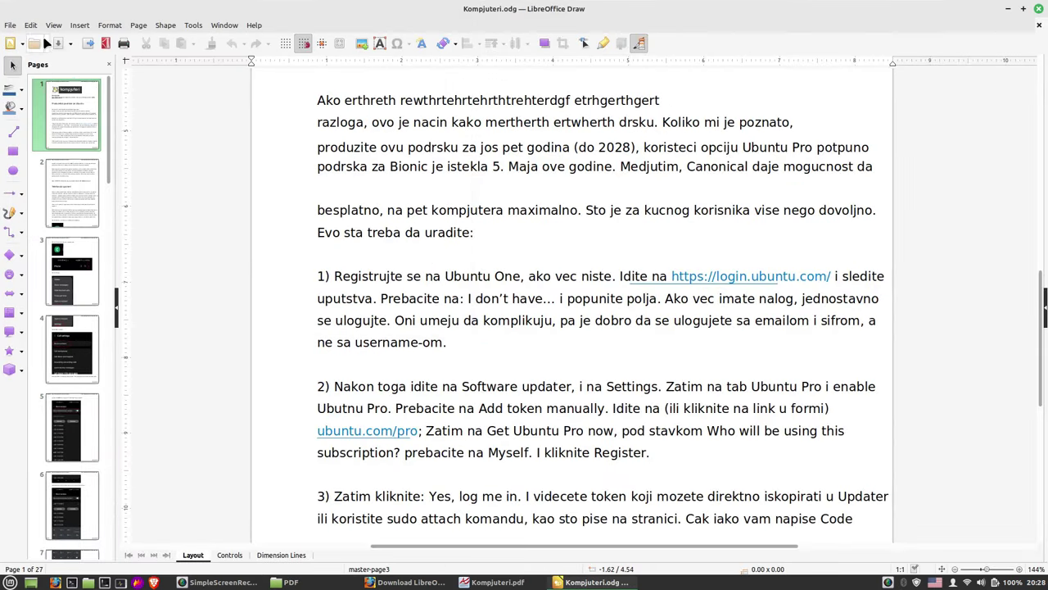
Open the Export as PDF options, return to General, and accept 90% JPEG quality at 300 DPI
{"action": "left_click", "coordinate": [10, 24]}
{"action": "left_click", "coordinate": [10, 26]}
{"action": "left_click", "coordinate": [10, 26]}
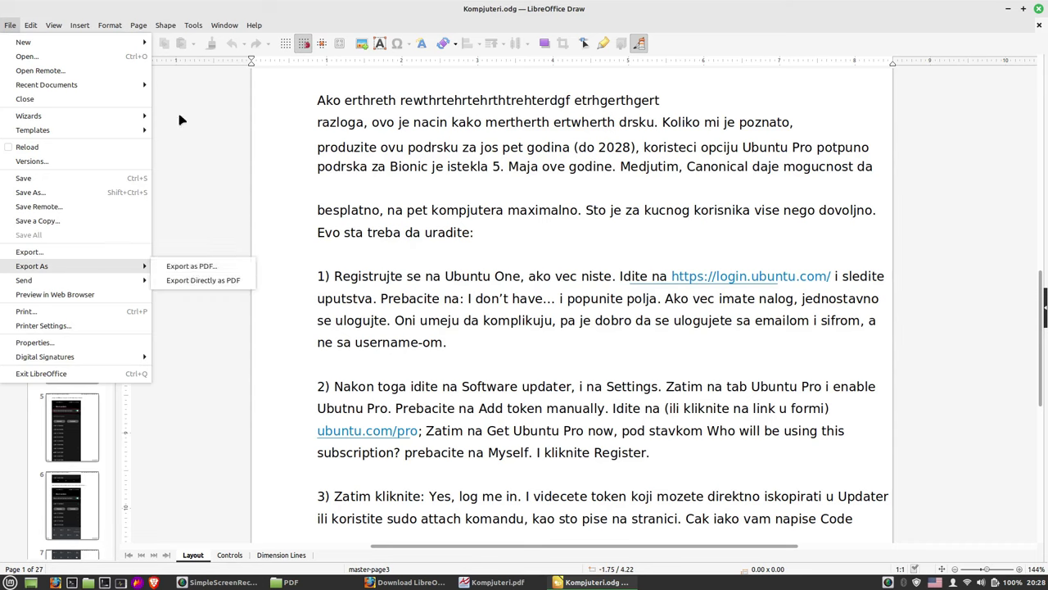
{"action": "left_click", "coordinate": [194, 90]}
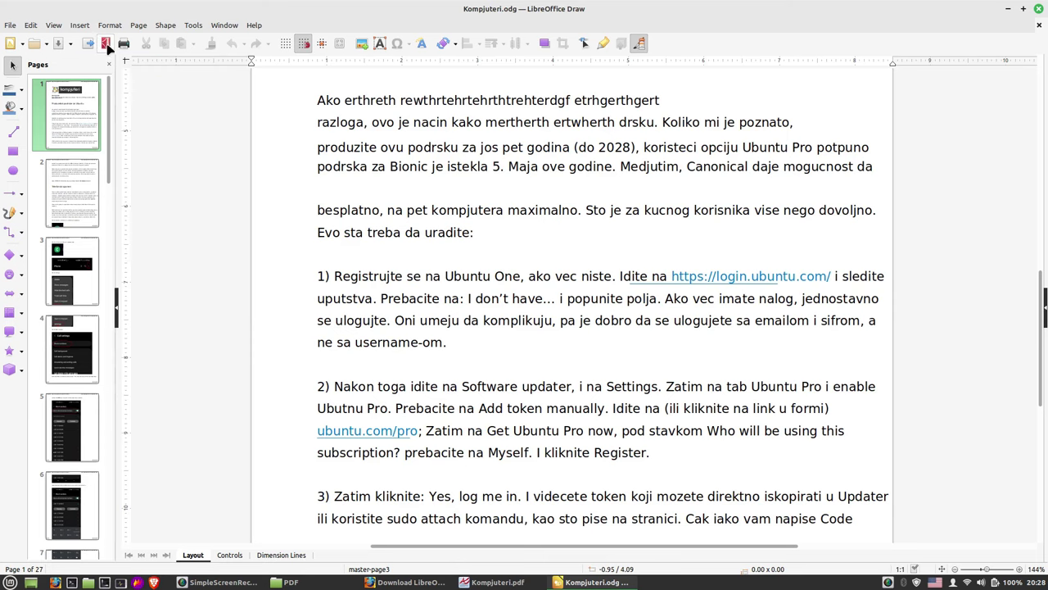
{"action": "left_click", "coordinate": [10, 26]}
{"action": "mouse_move", "coordinate": [32, 266]}
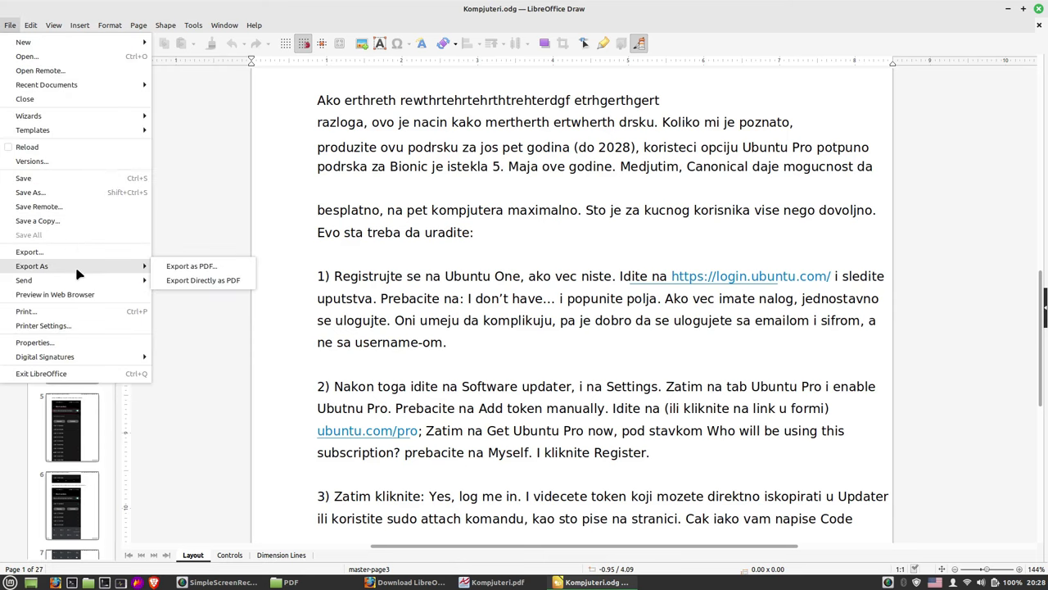
{"action": "left_click", "coordinate": [192, 266]}
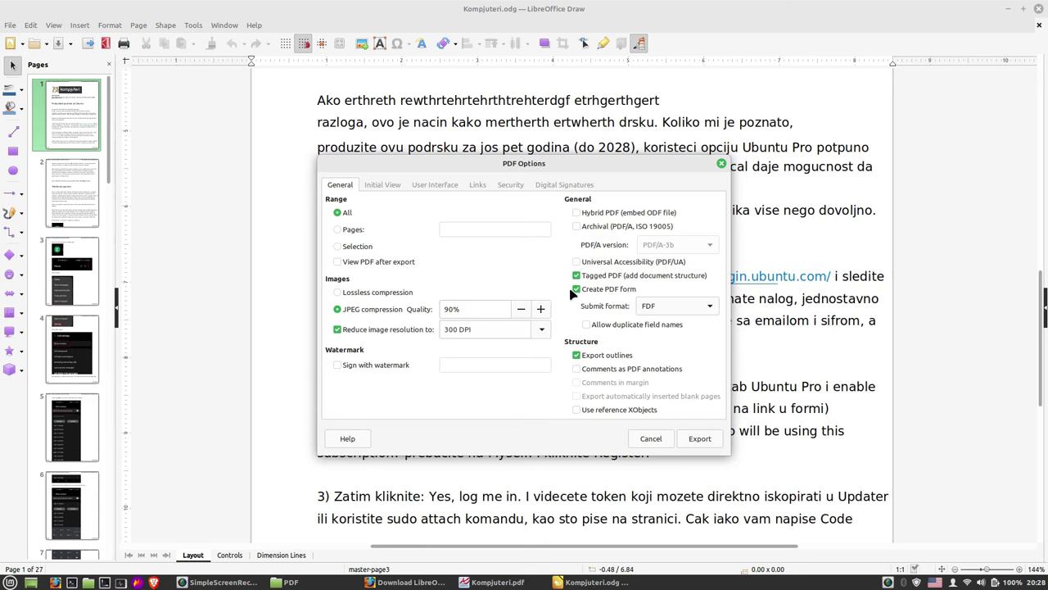
{"action": "scroll", "coordinate": [393, 185], "scroll_direction": "down", "scroll_amount": 4}
{"action": "scroll", "coordinate": [393, 185], "scroll_direction": "down", "scroll_amount": 1}
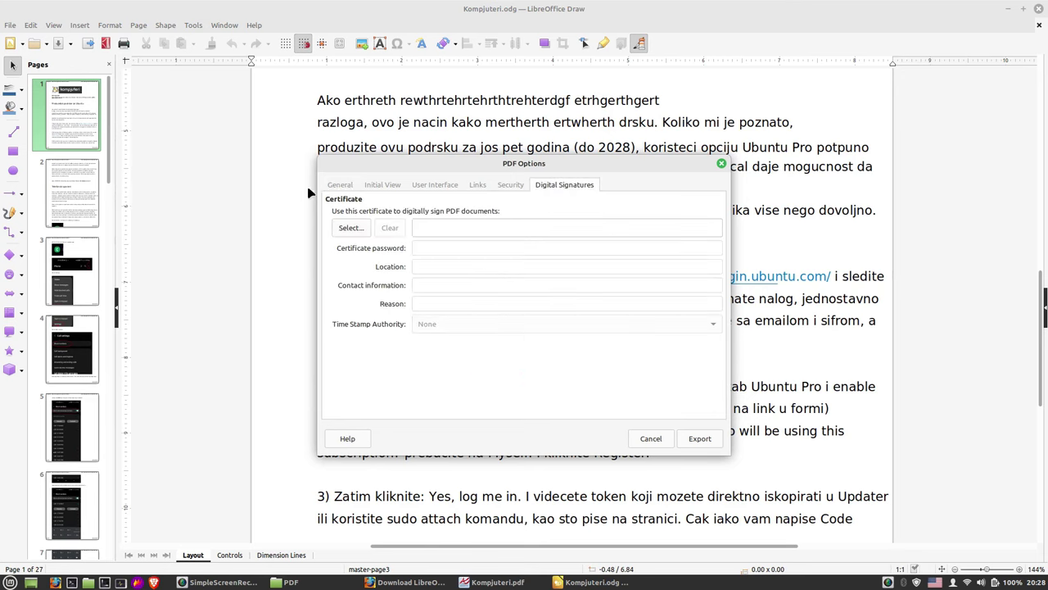
{"action": "left_click", "coordinate": [357, 187]}
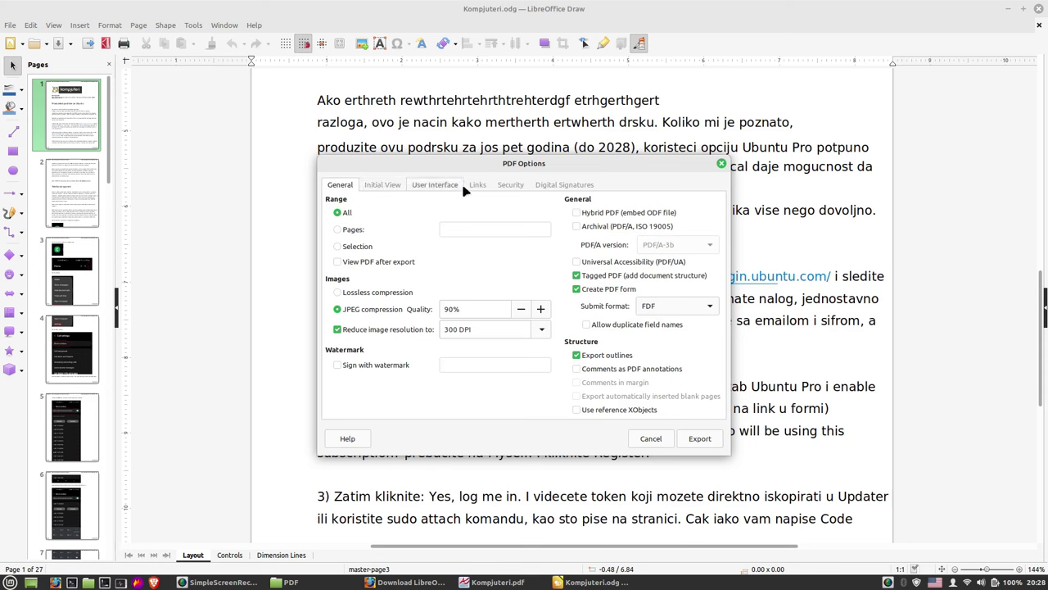
{"action": "left_click", "coordinate": [709, 444]}
{"action": "scroll", "coordinate": [597, 377], "scroll_direction": "up", "scroll_amount": 3}
{"action": "scroll", "coordinate": [598, 381], "scroll_direction": "up", "scroll_amount": 4}
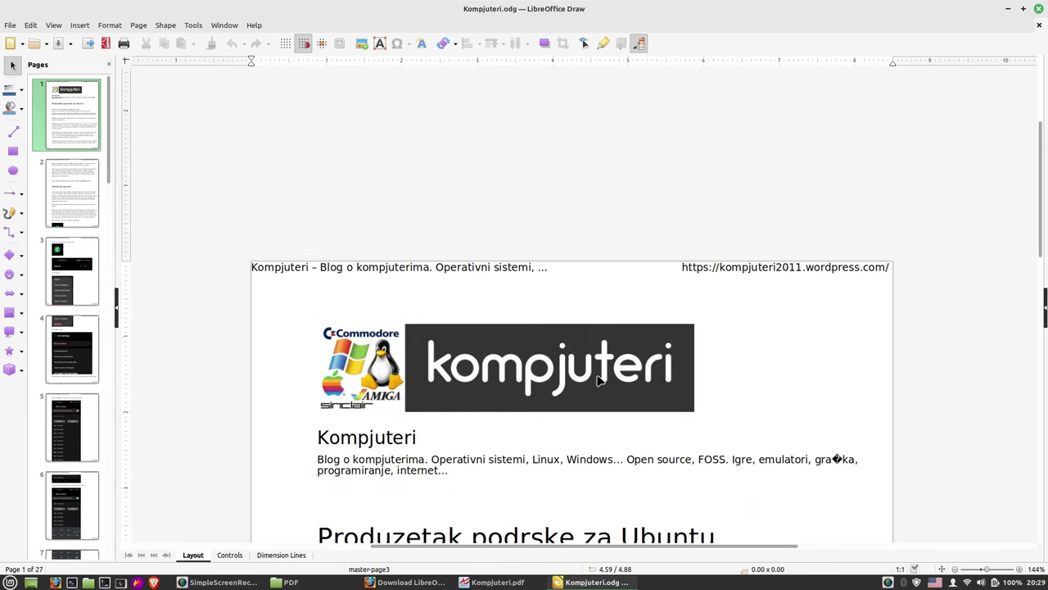
Add a test text box reading 'sgrg' below the heading
{"action": "scroll", "coordinate": [598, 381], "scroll_direction": "down", "scroll_amount": 6}
{"action": "scroll", "coordinate": [598, 377], "scroll_direction": "down", "scroll_amount": 3}
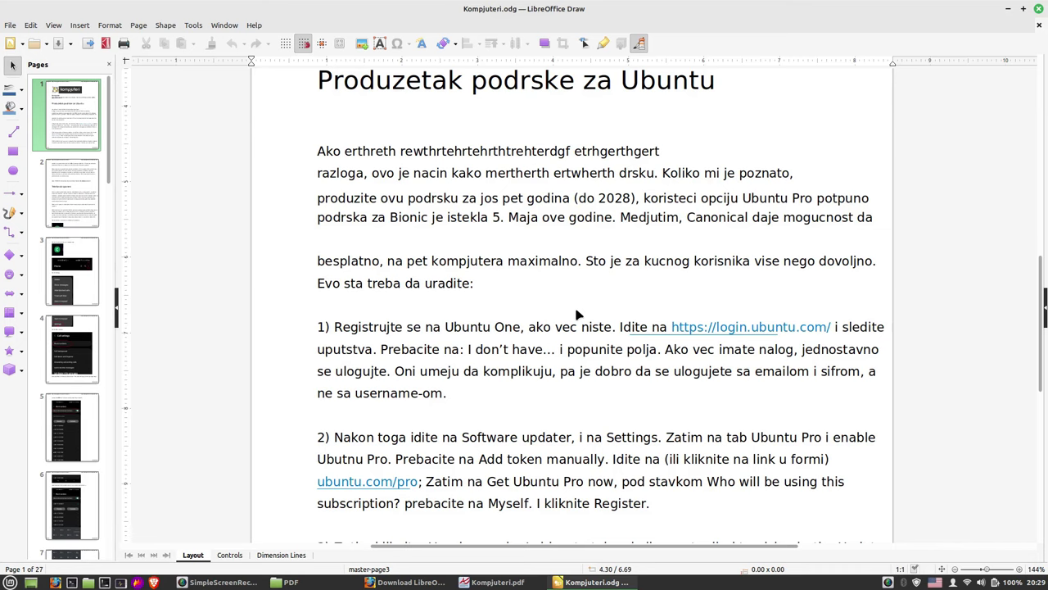
{"action": "key", "text": "F2"}
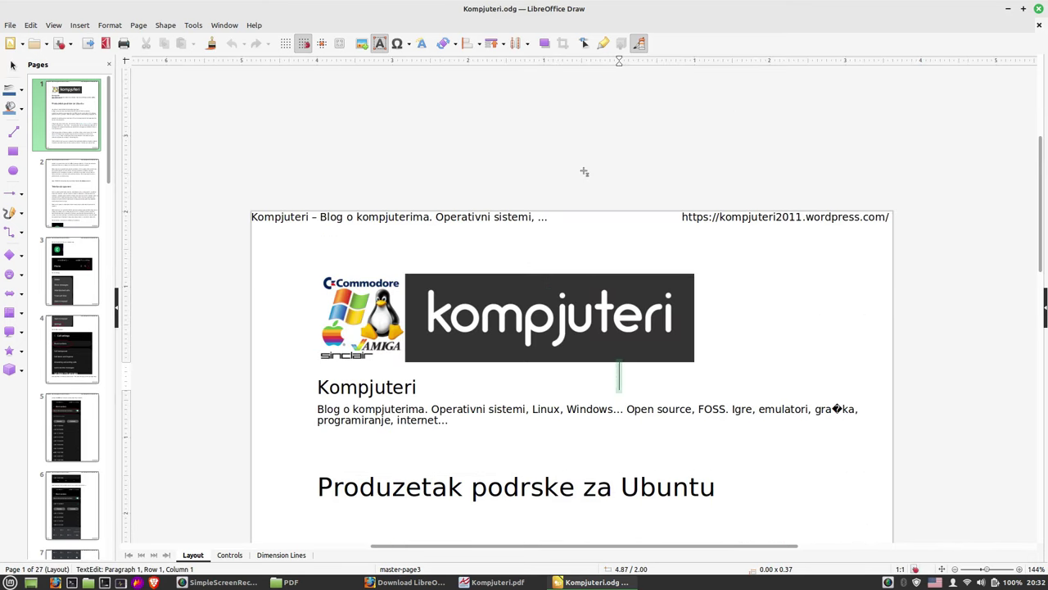
{"action": "left_click", "coordinate": [367, 459]}
{"action": "scroll", "coordinate": [471, 430], "scroll_direction": "down", "scroll_amount": 2}
{"action": "left_click", "coordinate": [348, 427]}
{"action": "left_click", "coordinate": [328, 425]}
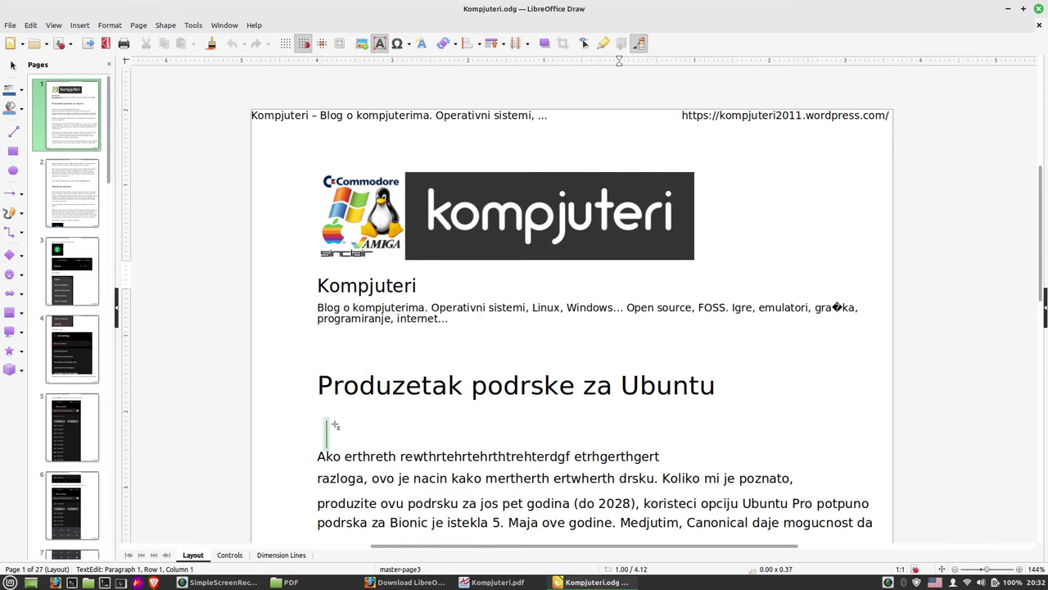
{"action": "type", "text": "sgrg"}
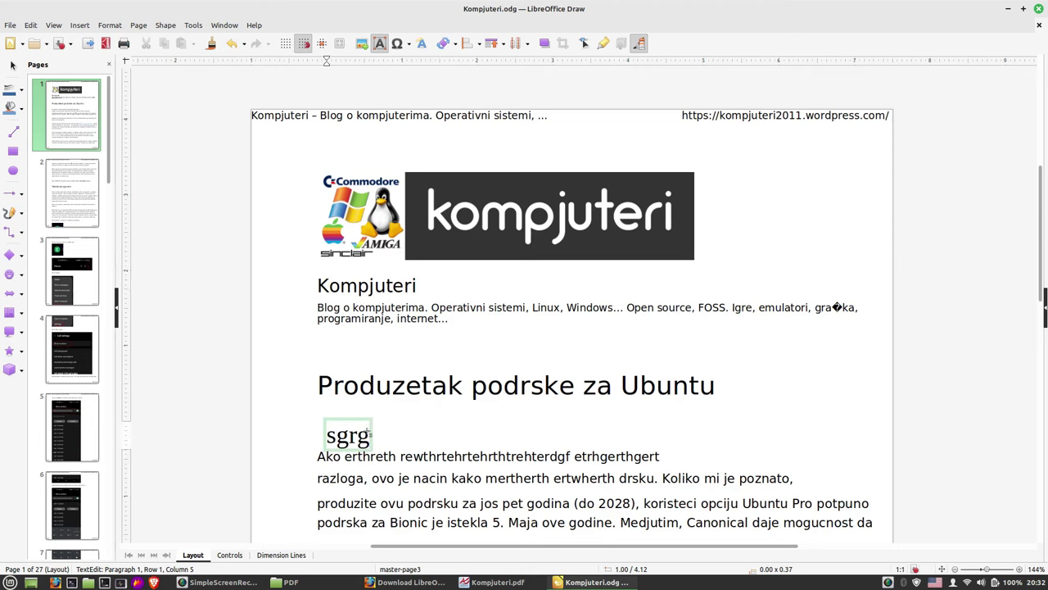
{"action": "left_click", "coordinate": [357, 421]}
{"action": "left_click", "coordinate": [385, 434]}
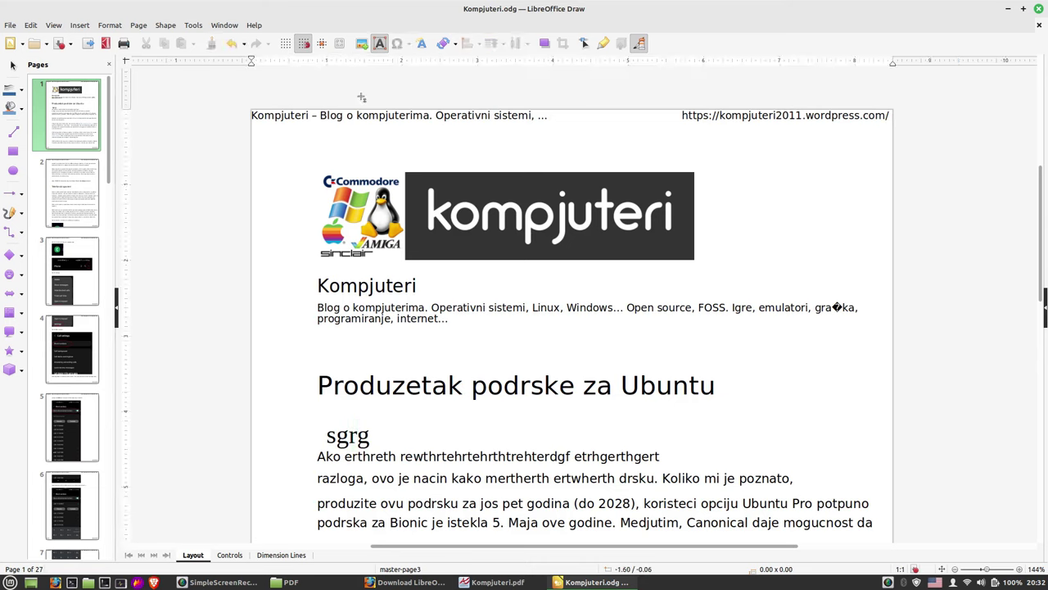
Drop a copy of the 'Ako erthreth' line above it and replace its middle words with 'esrtgfhrt frjtyhrty 45764576'
{"action": "left_click", "coordinate": [13, 65]}
{"action": "left_click", "coordinate": [356, 450]}
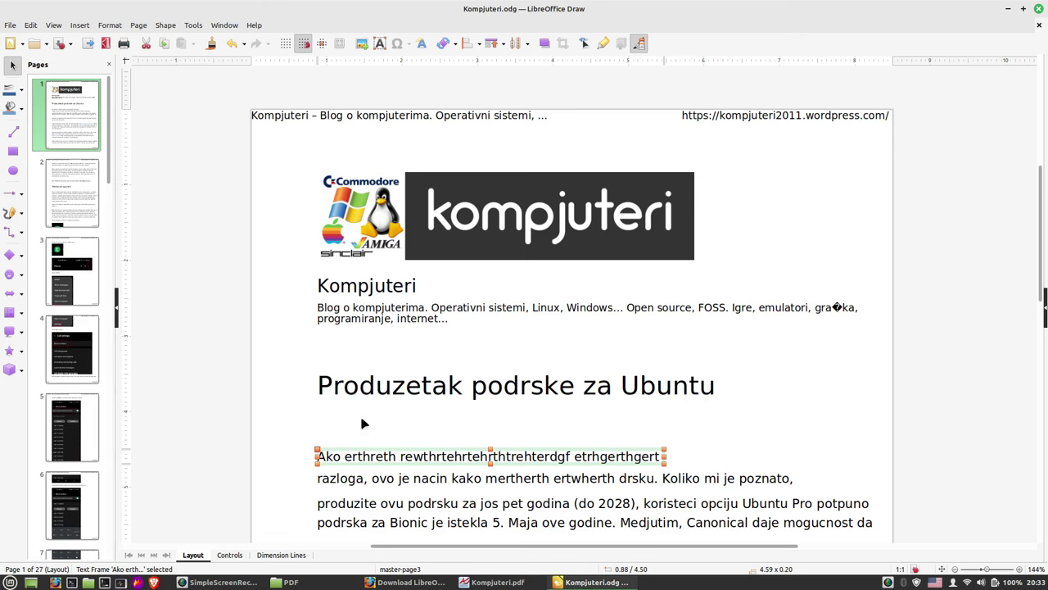
{"action": "left_click", "coordinate": [326, 422]}
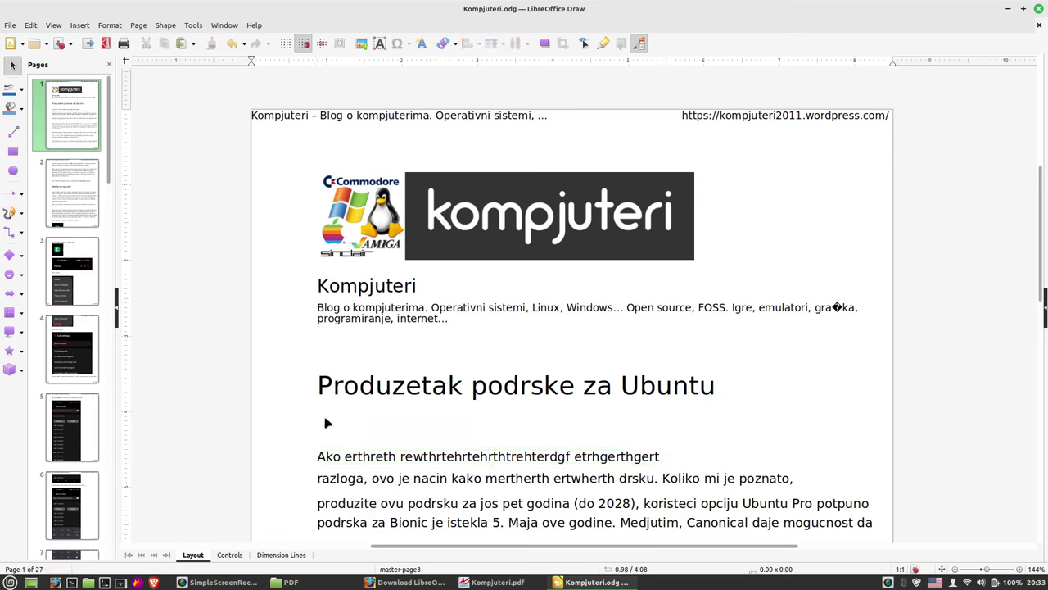
{"action": "mouse_move", "coordinate": [348, 451]}
{"action": "left_mouse_down"}
{"action": "mouse_move", "coordinate": [338, 398]}
{"action": "mouse_move", "coordinate": [341, 413]}
{"action": "mouse_move", "coordinate": [371, 417]}
{"action": "left_mouse_up"}
{"action": "left_click", "coordinate": [360, 414]}
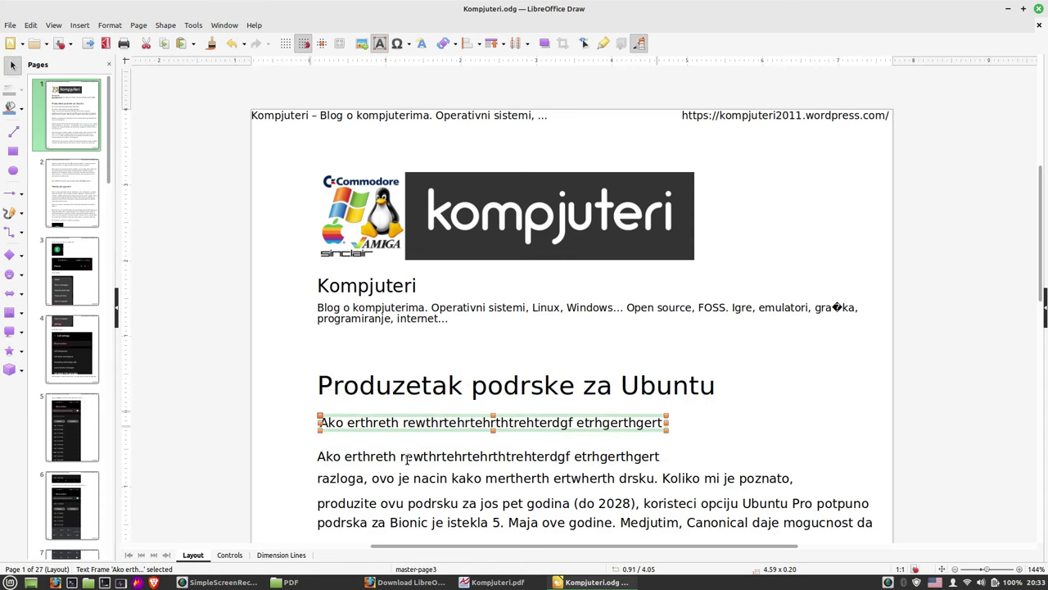
{"action": "left_click_drag", "start_coordinate": [352, 423], "coordinate": [571, 423]}
{"action": "type", "text": "esrtgfhrt frjtyhrty "}
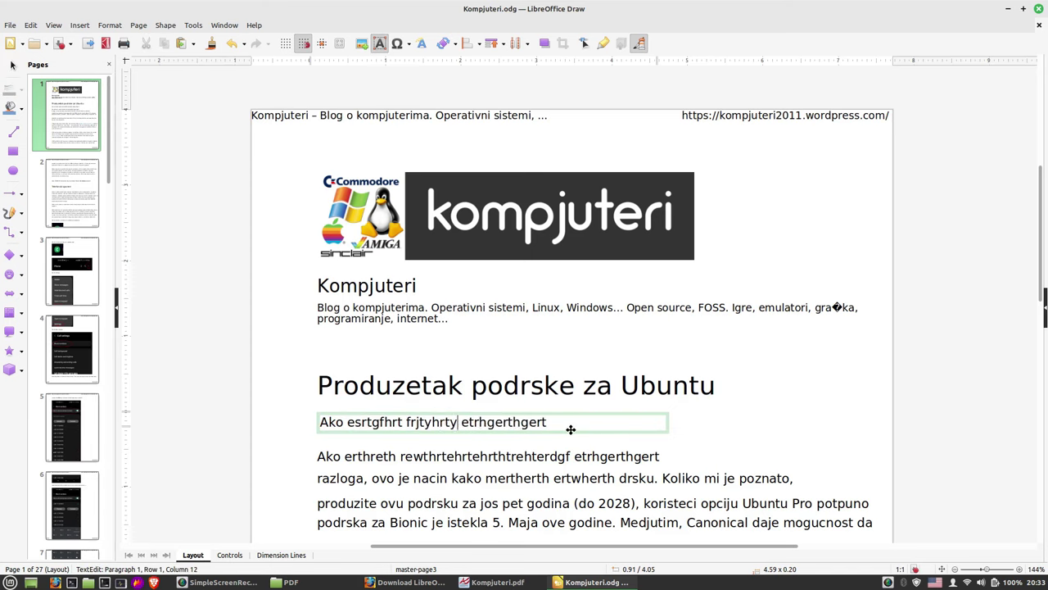
{"action": "type", "text": "45764576"}
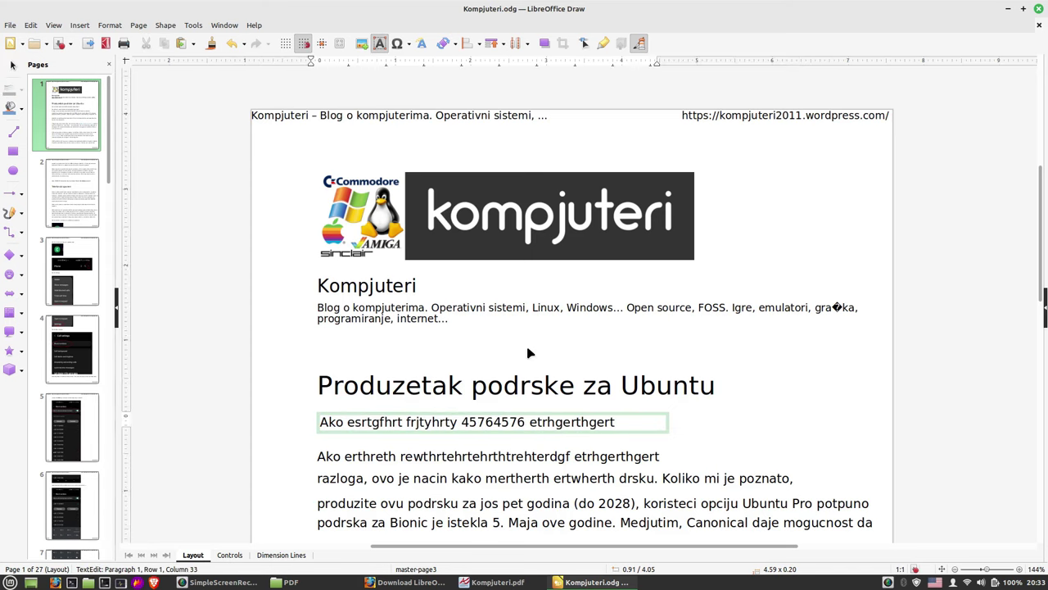
Delete page 11 and duplicate page 8 from the Pages pane
{"action": "left_click", "coordinate": [72, 282]}
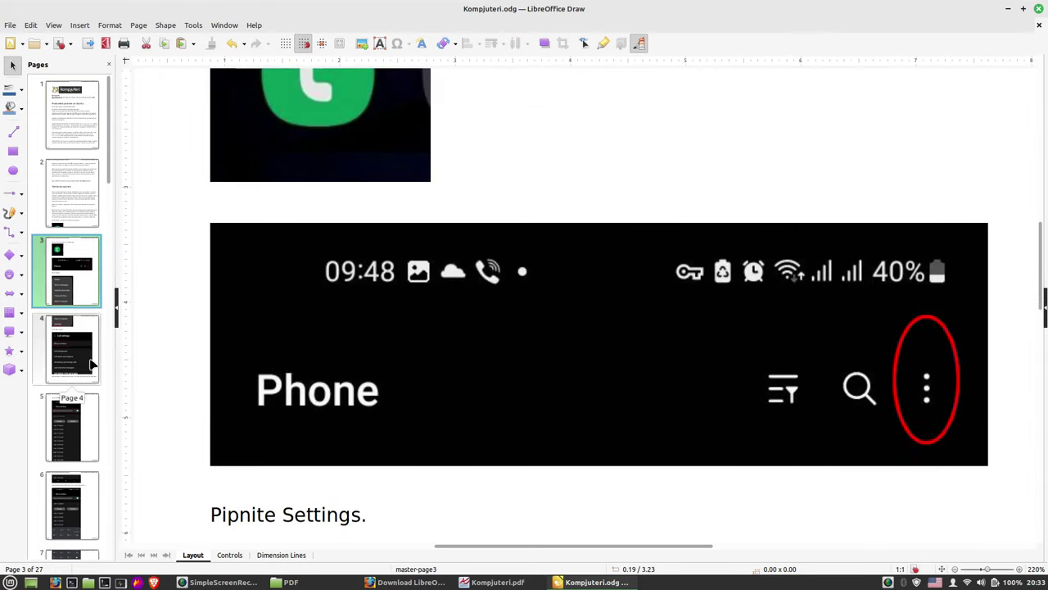
{"action": "scroll", "coordinate": [90, 366], "scroll_direction": "down", "scroll_amount": 5}
{"action": "scroll", "coordinate": [91, 366], "scroll_direction": "down", "scroll_amount": 5}
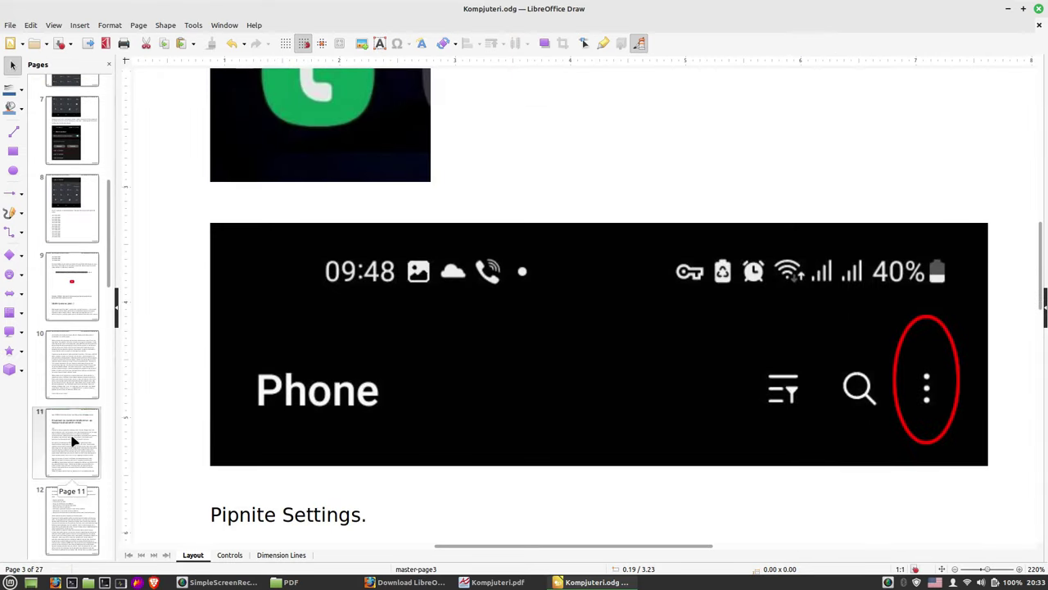
{"action": "left_click", "coordinate": [74, 443]}
{"action": "right_click", "coordinate": [76, 437]}
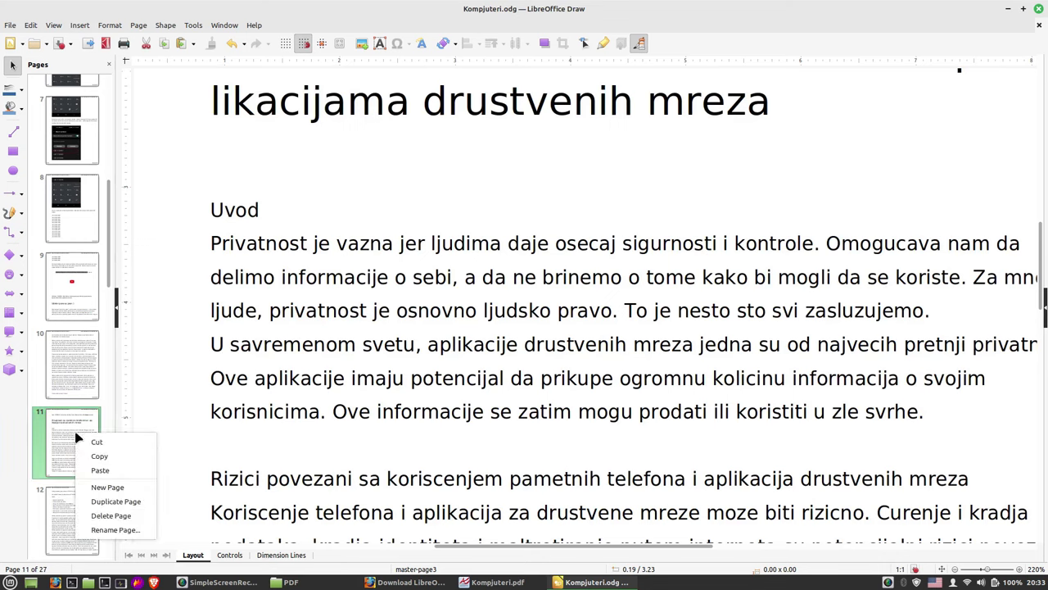
{"action": "left_click", "coordinate": [111, 515]}
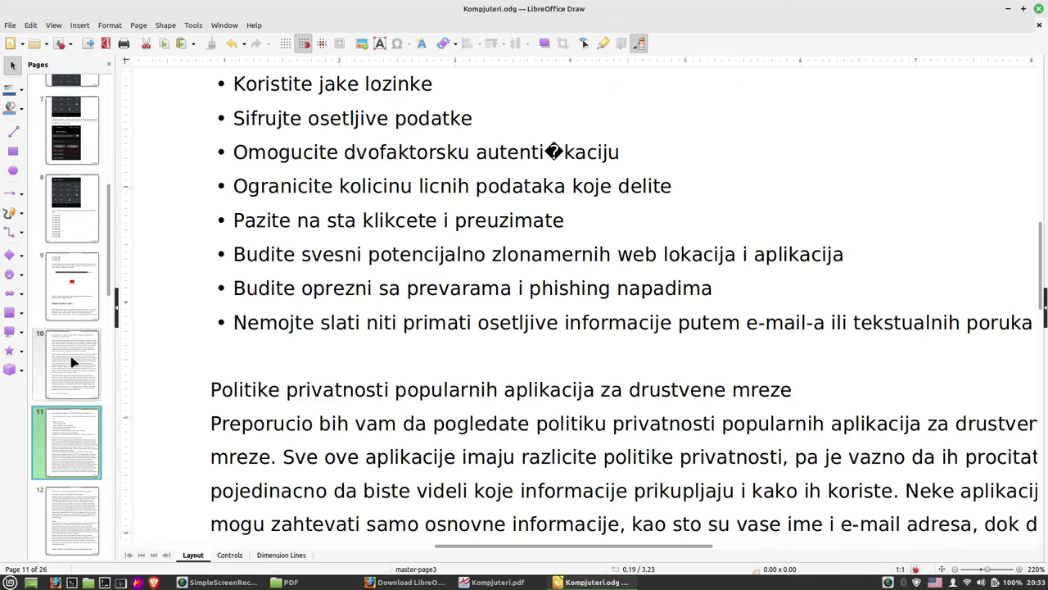
{"action": "left_click", "coordinate": [82, 217]}
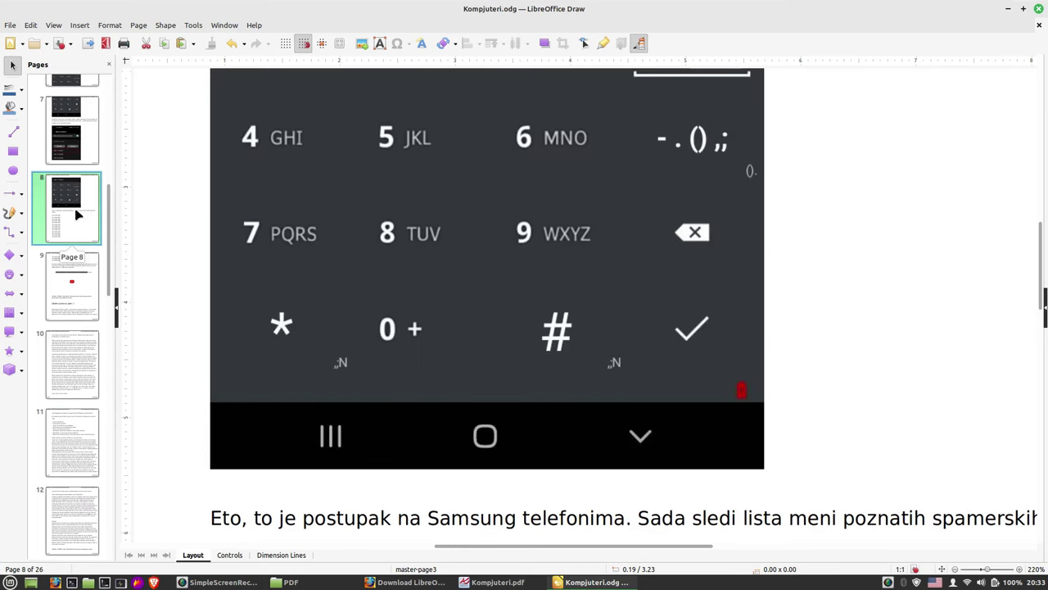
{"action": "right_click", "coordinate": [76, 215]}
{"action": "left_click", "coordinate": [86, 278]}
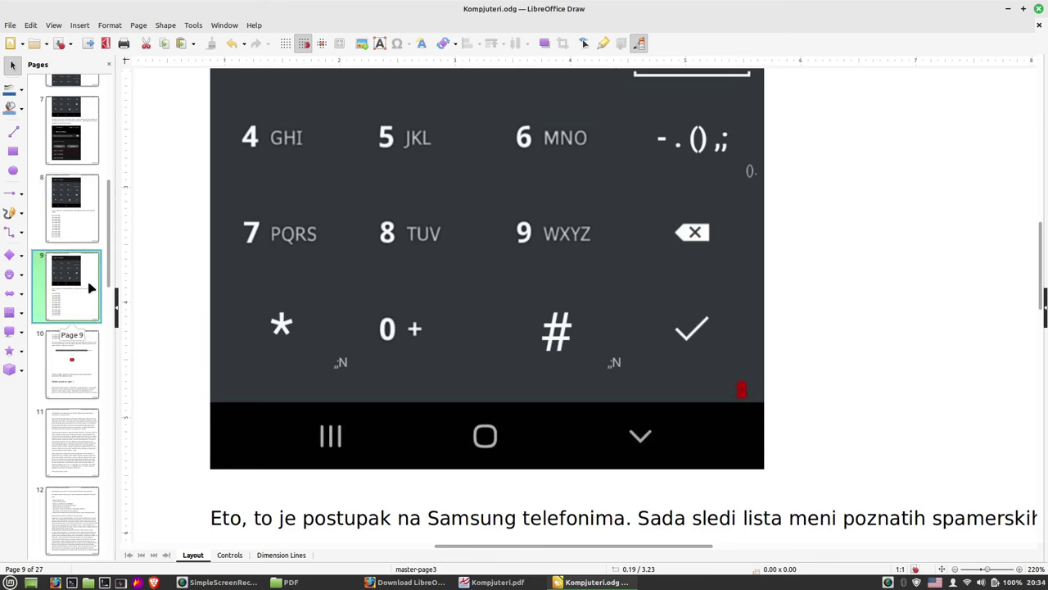
Select pages 8, 9 and 11 together and delete them
{"action": "left_click", "coordinate": [82, 434]}
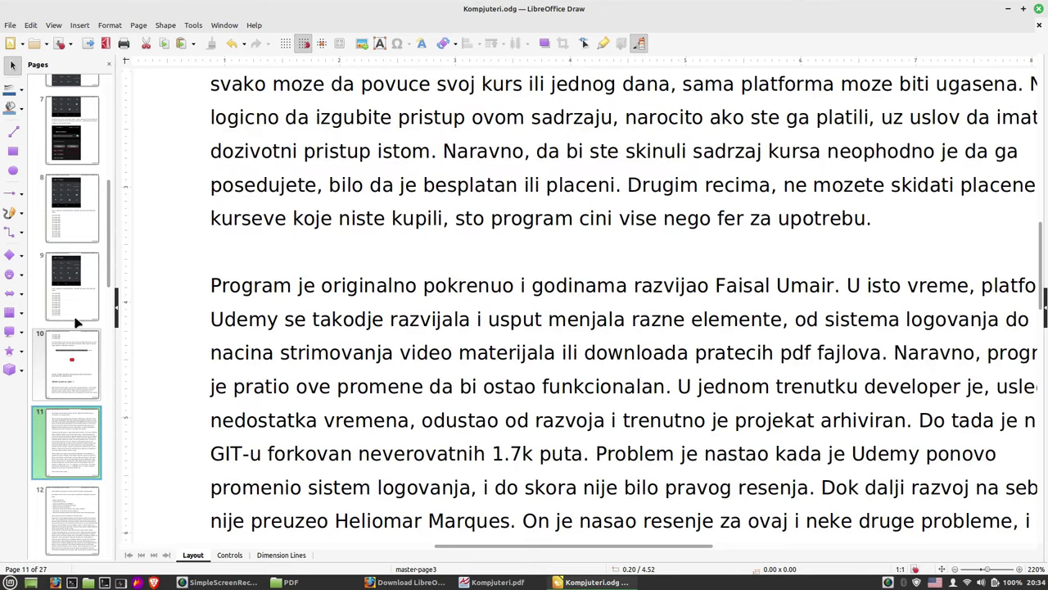
{"action": "left_click", "coordinate": [77, 270]}
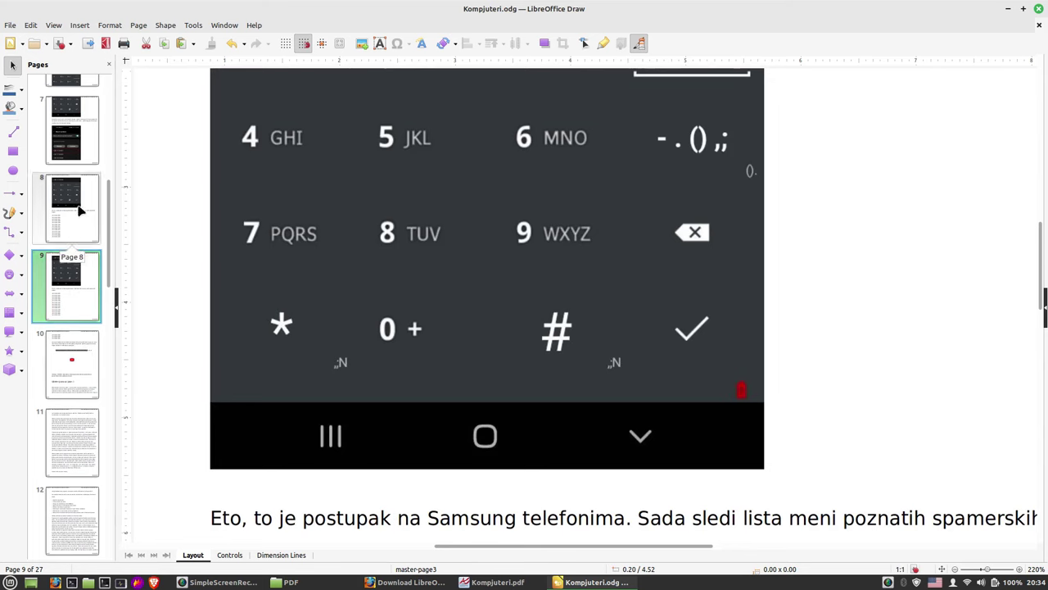
{"action": "left_click", "coordinate": [73, 205], "text": "ctrl"}
{"action": "left_click", "coordinate": [67, 442], "text": "ctrl"}
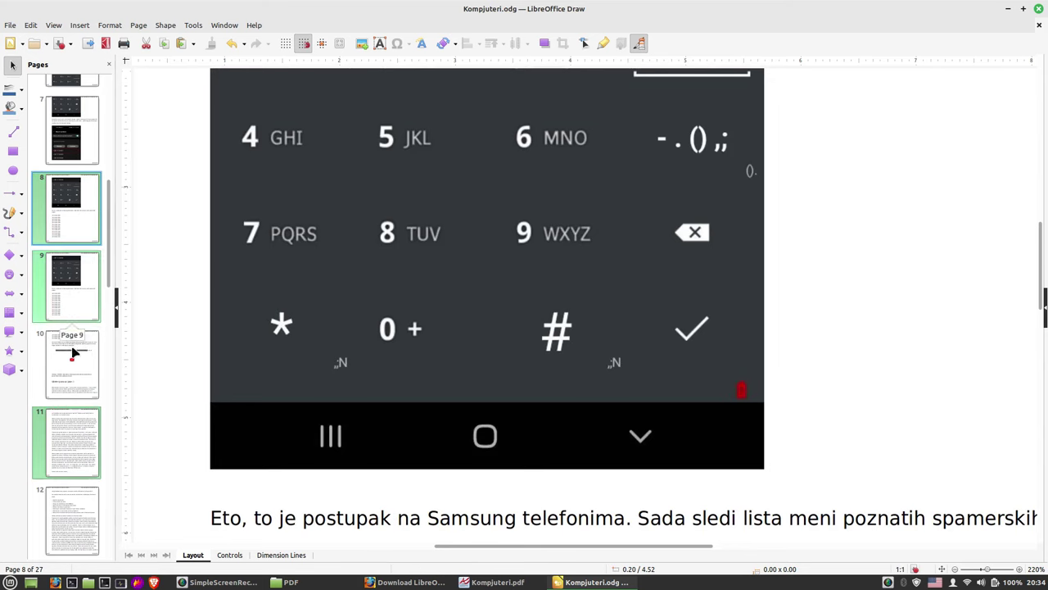
{"action": "right_click", "coordinate": [71, 446]}
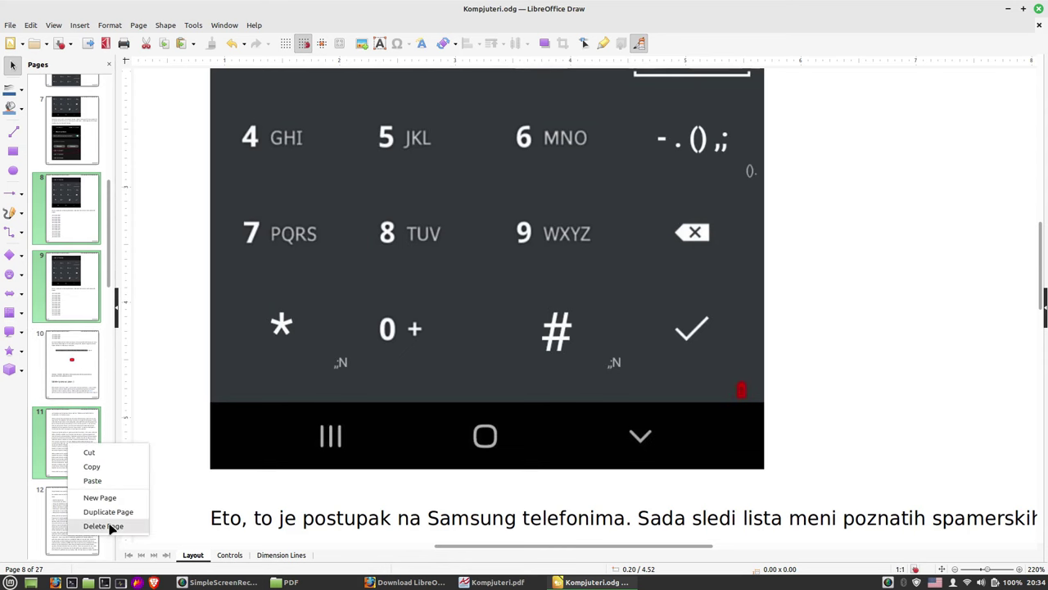
{"action": "left_click", "coordinate": [105, 525]}
Select a range of pages after page 6 and delete them, leaving 11 pages
{"action": "scroll", "coordinate": [66, 369], "scroll_direction": "down", "scroll_amount": 3}
{"action": "scroll", "coordinate": [72, 410], "scroll_direction": "down", "scroll_amount": 3}
{"action": "scroll", "coordinate": [78, 434], "scroll_direction": "down", "scroll_amount": 2}
{"action": "scroll", "coordinate": [78, 434], "scroll_direction": "up", "scroll_amount": 10}
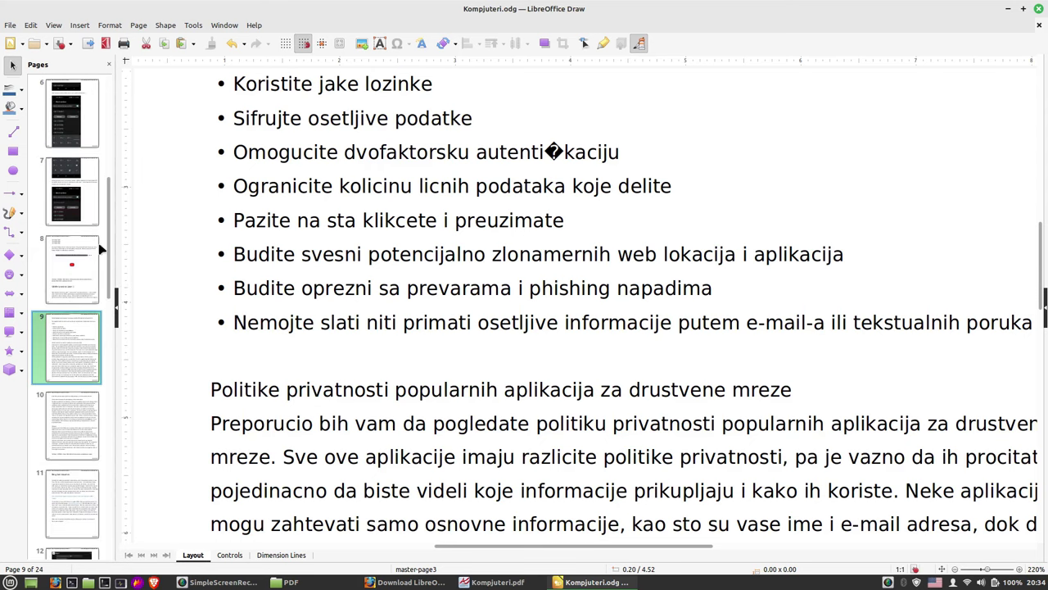
{"action": "scroll", "coordinate": [68, 350], "scroll_direction": "up", "scroll_amount": 2}
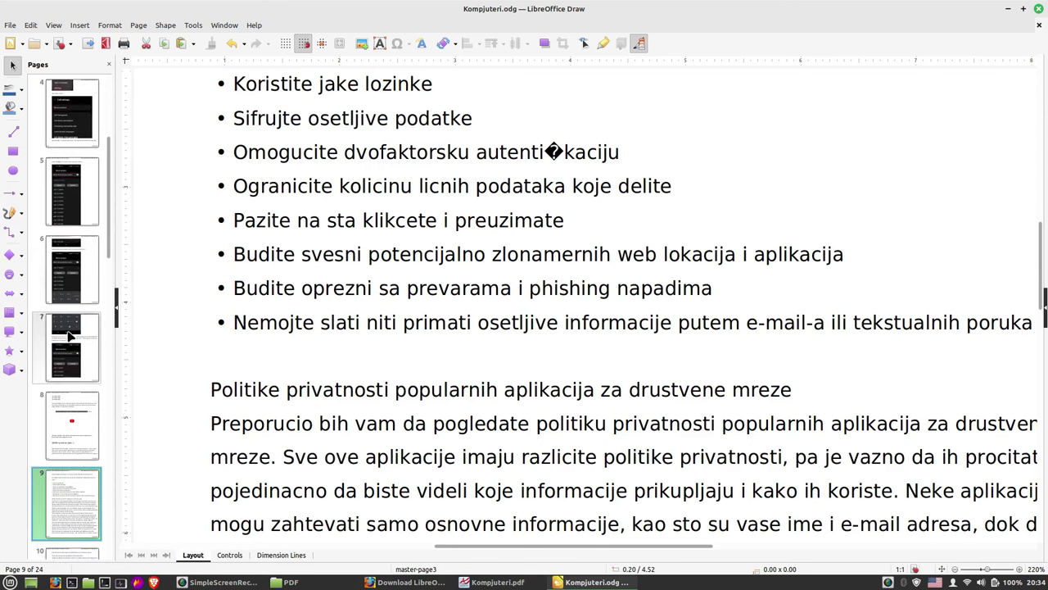
{"action": "left_click", "coordinate": [68, 270]}
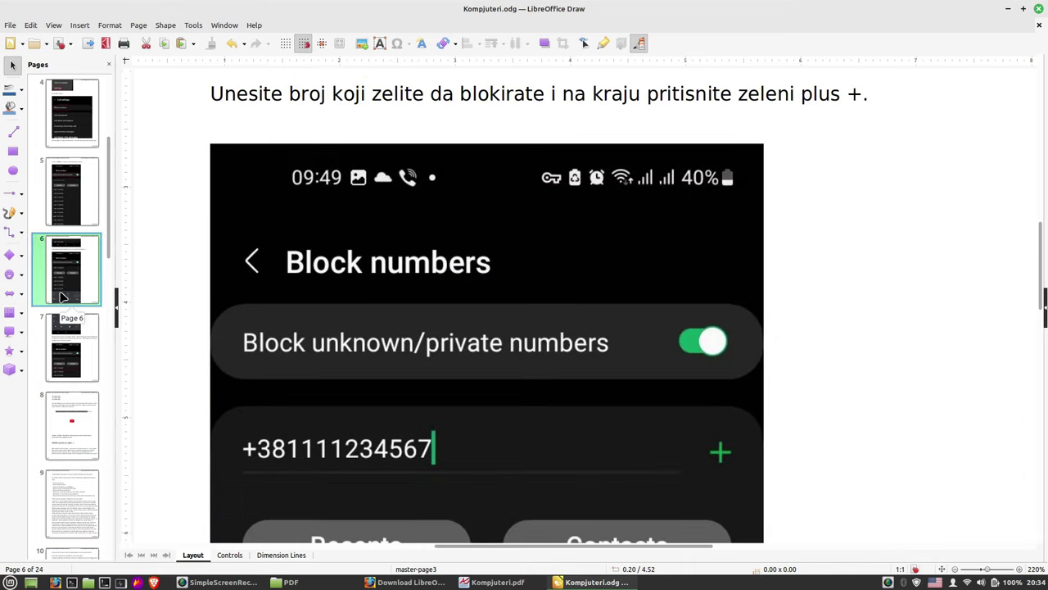
{"action": "scroll", "coordinate": [63, 297], "scroll_direction": "down", "scroll_amount": 4}
{"action": "scroll", "coordinate": [65, 328], "scroll_direction": "down", "scroll_amount": 3}
{"action": "scroll", "coordinate": [67, 358], "scroll_direction": "down", "scroll_amount": 3}
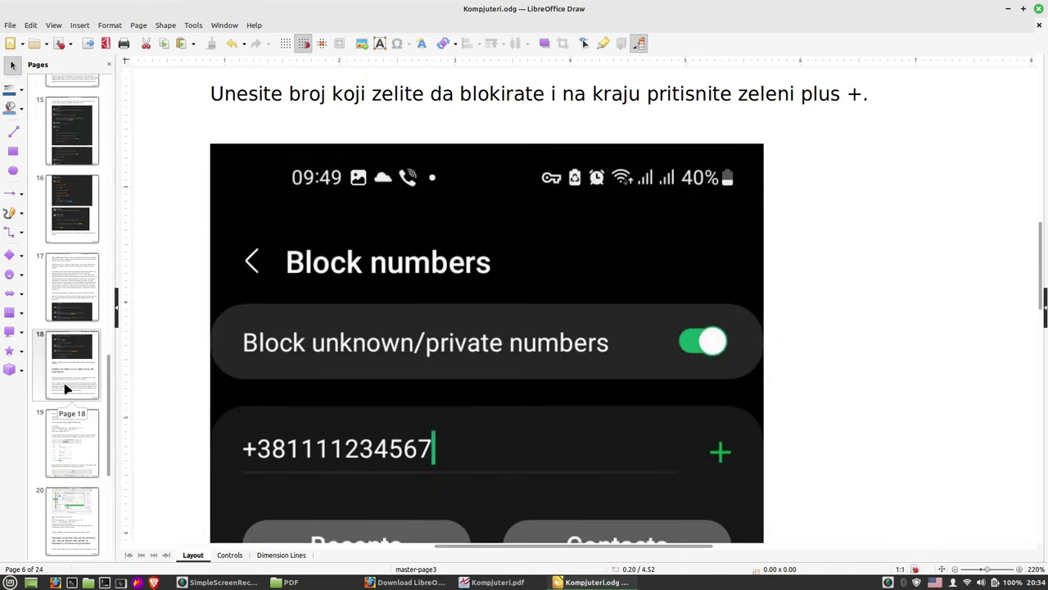
{"action": "scroll", "coordinate": [68, 388], "scroll_direction": "up", "scroll_amount": 2}
{"action": "scroll", "coordinate": [68, 388], "scroll_direction": "down", "scroll_amount": 1}
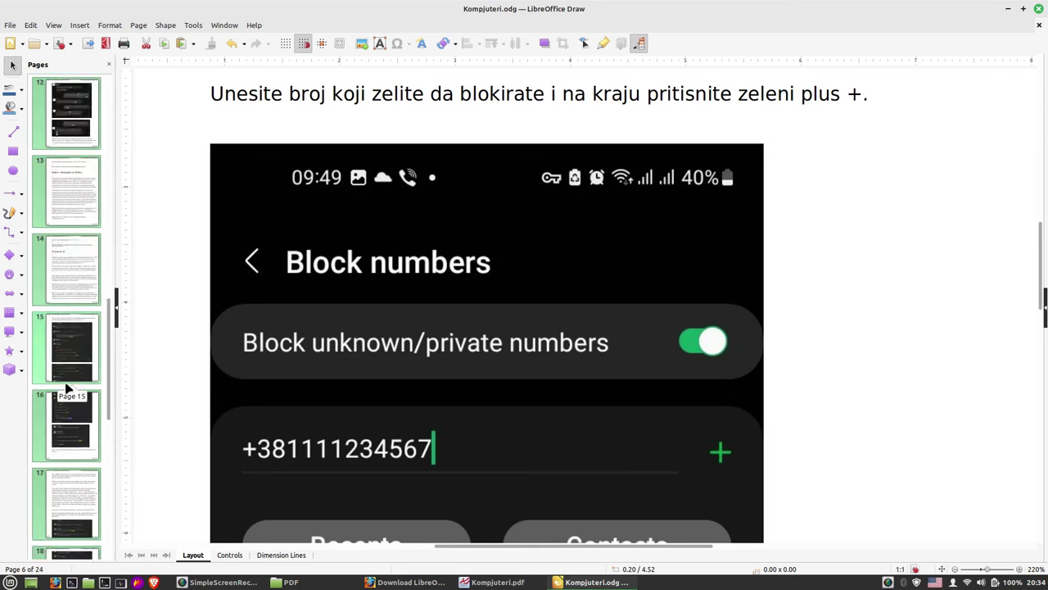
{"action": "scroll", "coordinate": [68, 389], "scroll_direction": "up", "scroll_amount": 1}
{"action": "scroll", "coordinate": [66, 387], "scroll_direction": "up", "scroll_amount": 1}
{"action": "scroll", "coordinate": [61, 385], "scroll_direction": "up", "scroll_amount": 2}
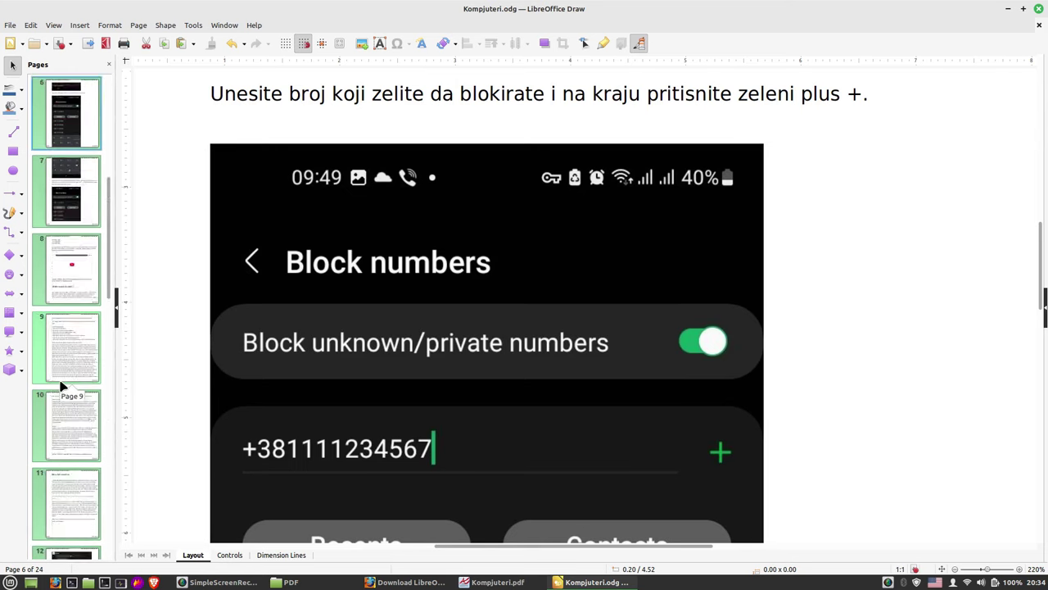
{"action": "scroll", "coordinate": [61, 385], "scroll_direction": "up", "scroll_amount": 1}
{"action": "scroll", "coordinate": [61, 385], "scroll_direction": "up", "scroll_amount": 2}
{"action": "scroll", "coordinate": [62, 385], "scroll_direction": "up", "scroll_amount": 1}
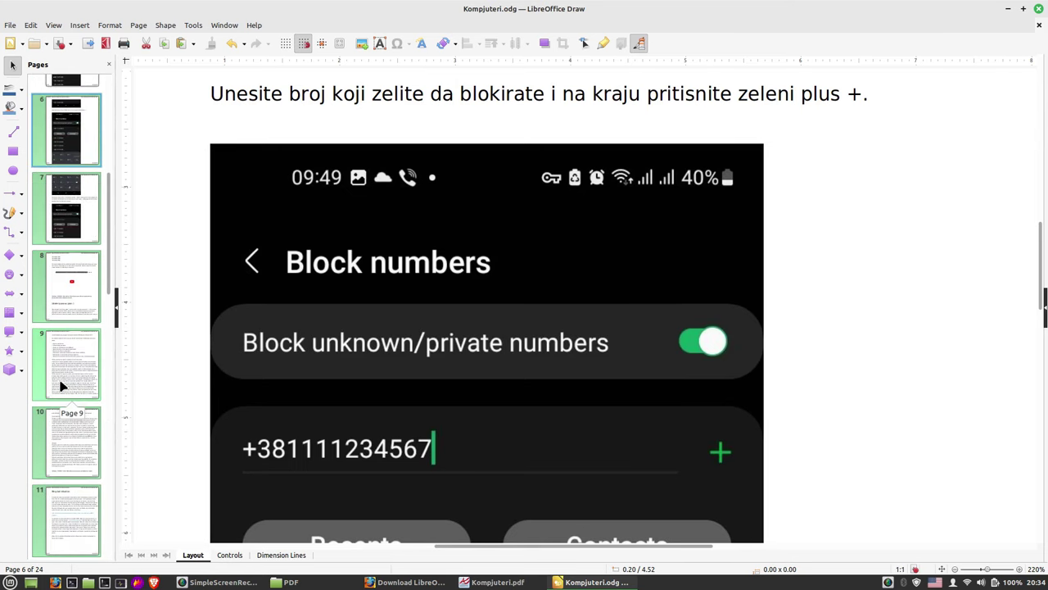
{"action": "right_click", "coordinate": [62, 385]}
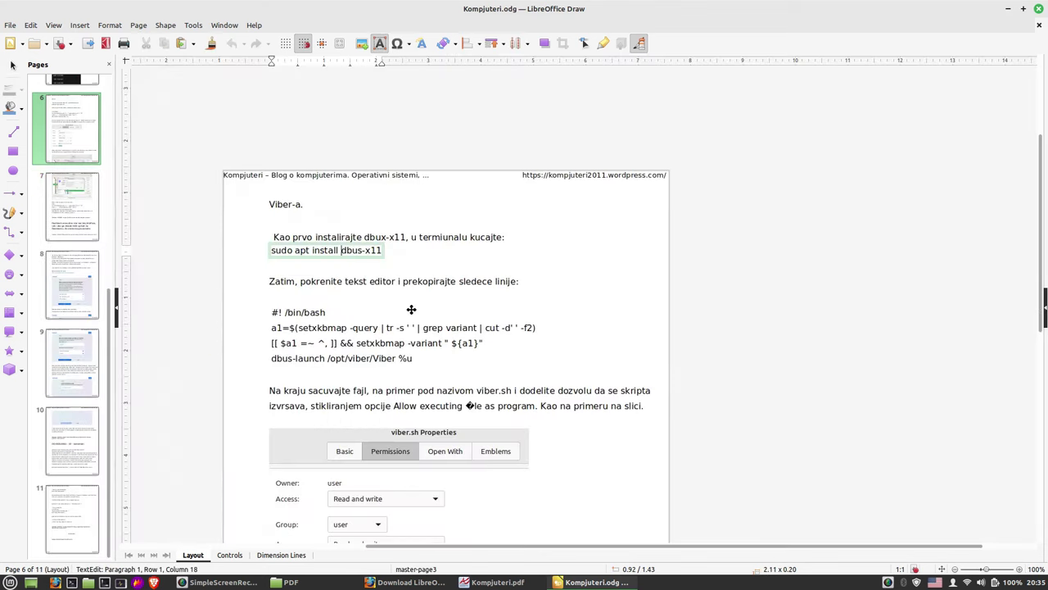
{"action": "left_click", "coordinate": [410, 308]}
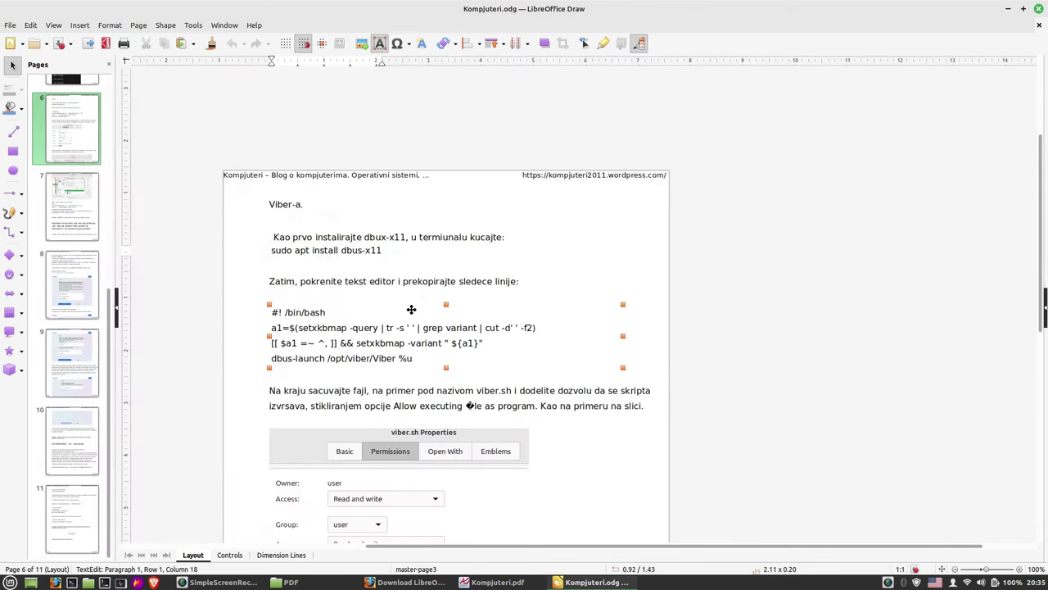